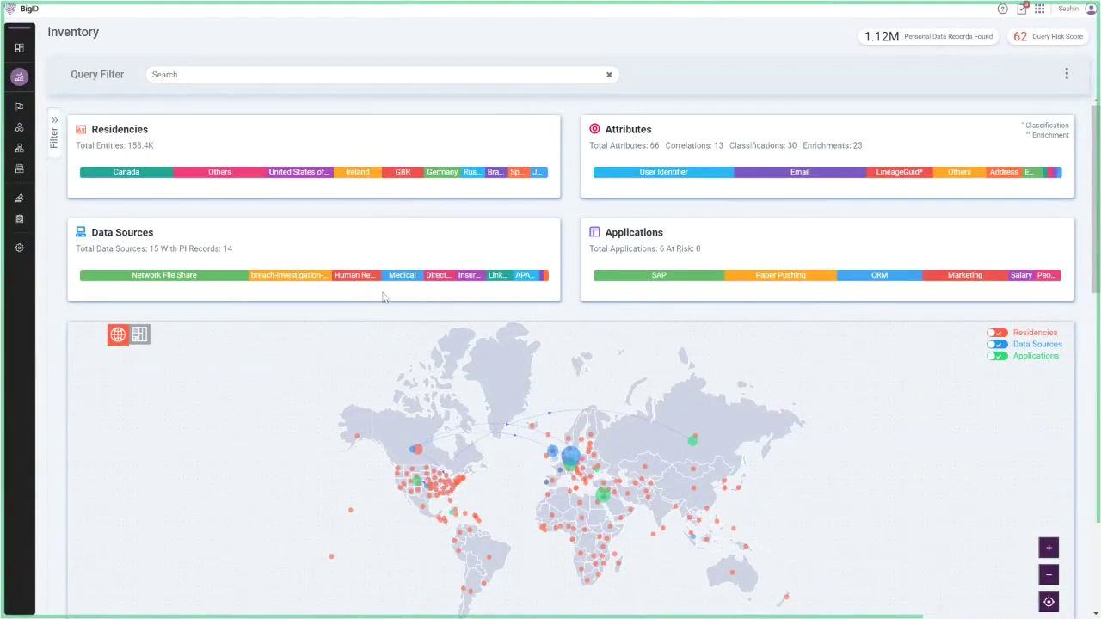
# Filter the inventory to the Human Resources data source and the Brazil residency.
pyautogui.click(356, 275)
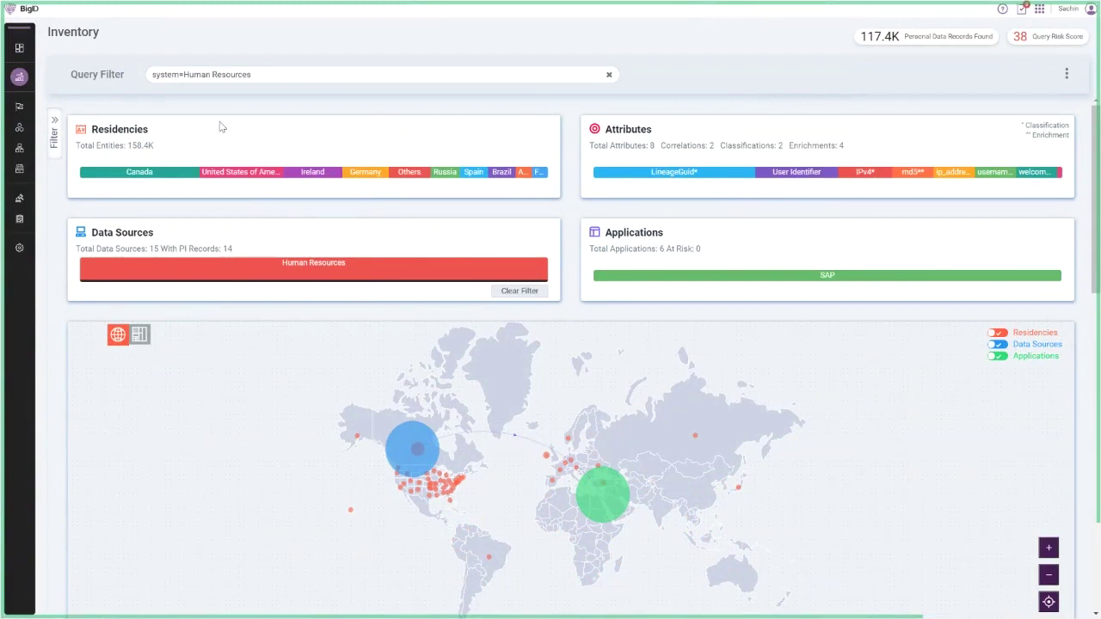
pyautogui.click(501, 175)
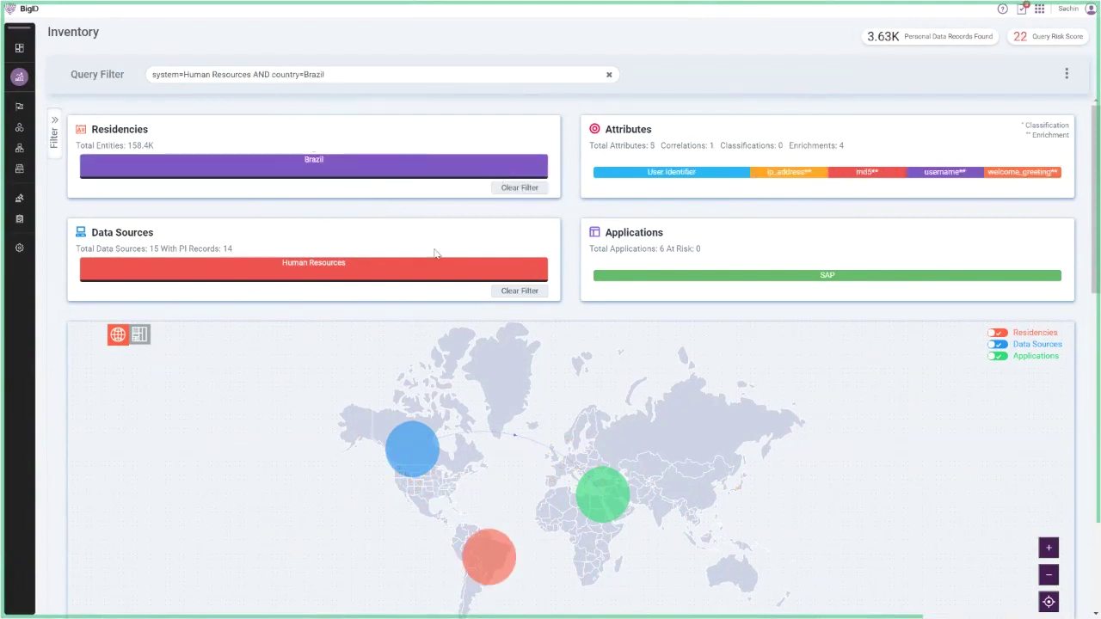
pyautogui.moveTo(413, 271)
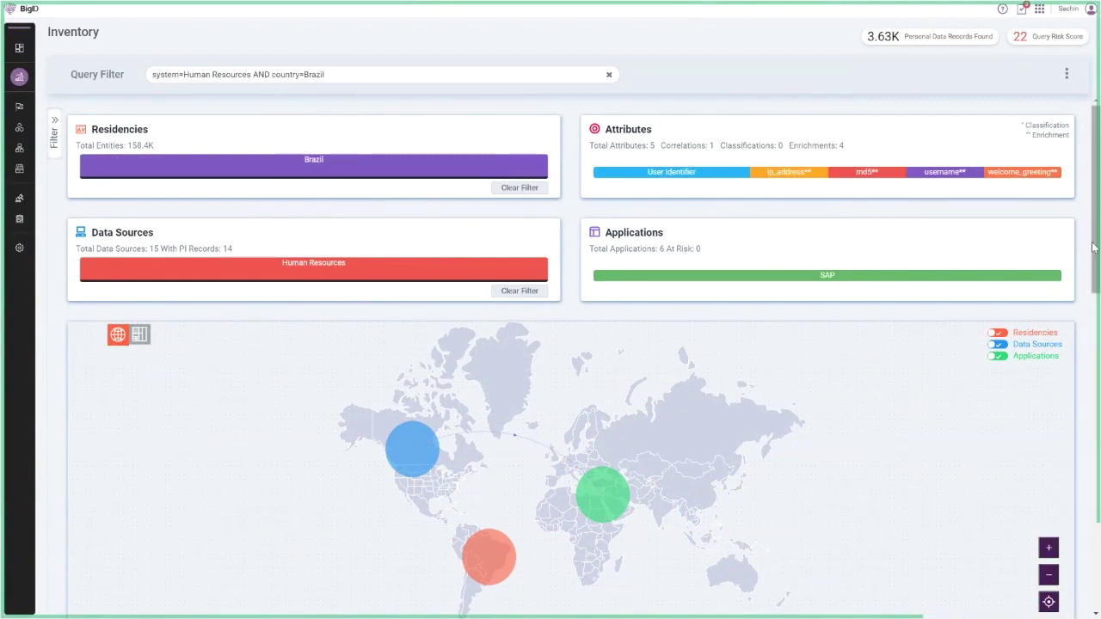
# Review the filtered objects, drilldown records, entities and risk trend, and clear the Brazil and Human Resources filters.
pyautogui.moveTo(1093, 248); pyautogui.dragTo(1099, 439)
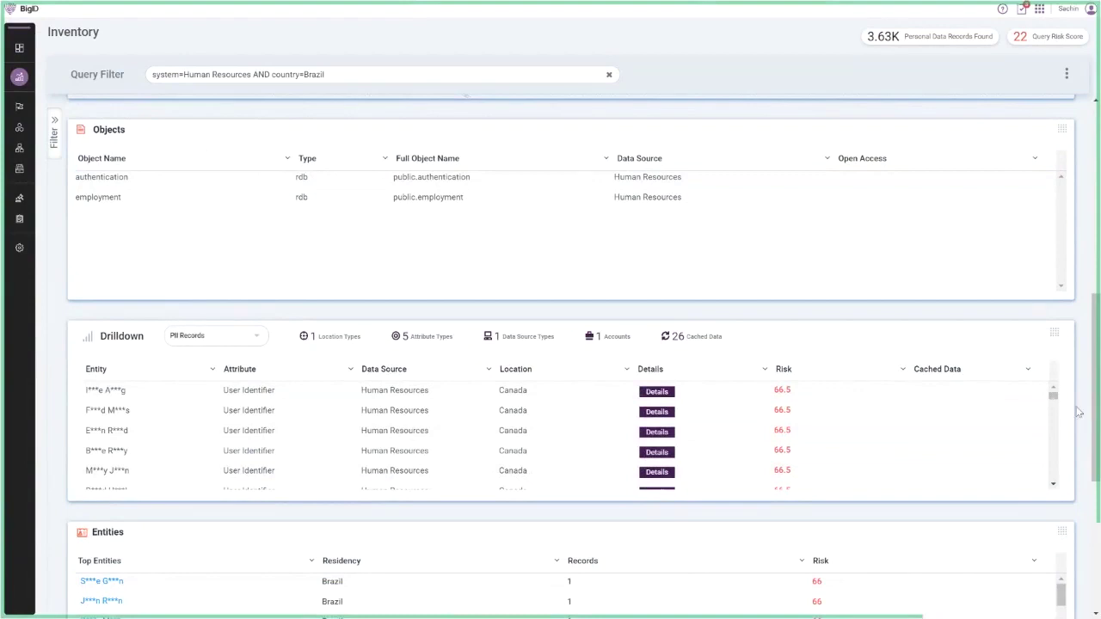
pyautogui.moveTo(1090, 435); pyautogui.dragTo(1091, 530)
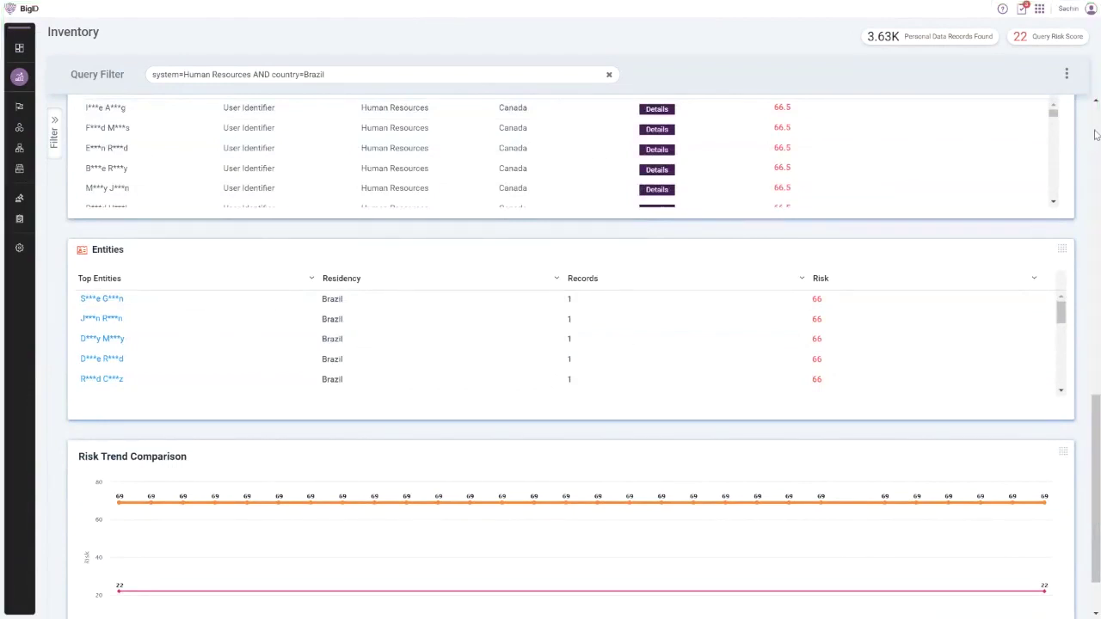
pyautogui.scroll(15, 1095, 135)
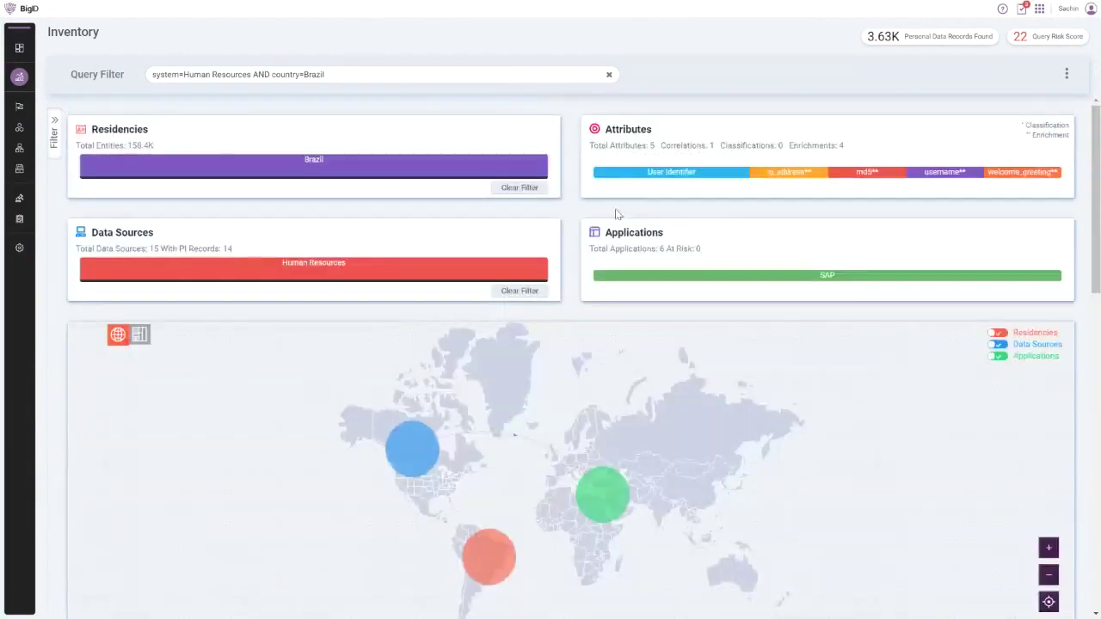
pyautogui.click(527, 189)
pyautogui.click(522, 291)
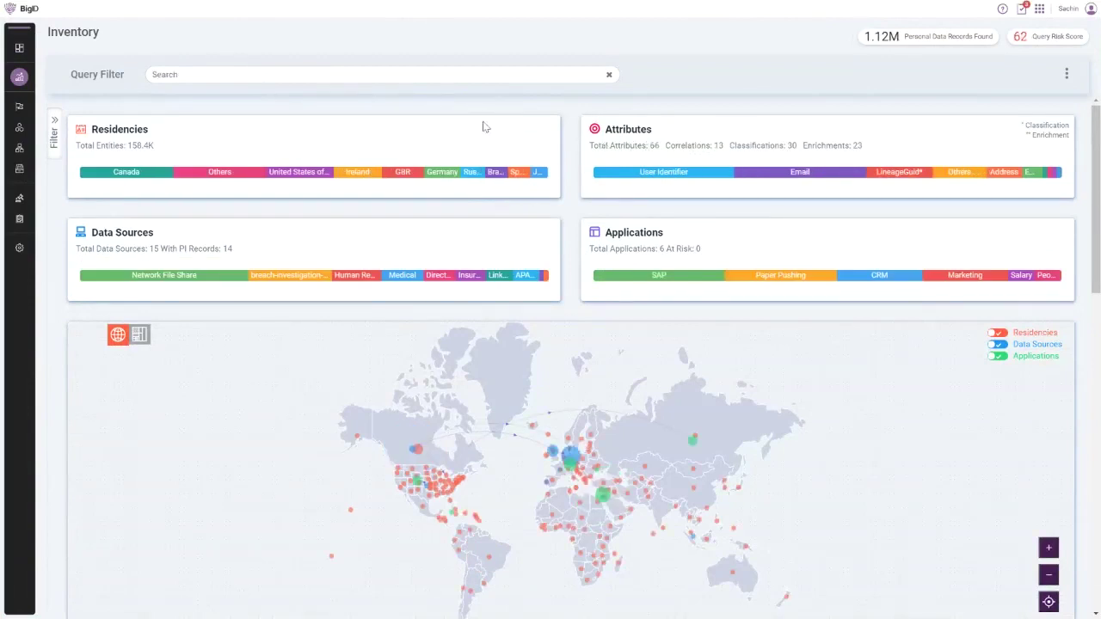
# Expand the inventory filters and look through the categories from Top Residencies to Risk Level.
pyautogui.click(55, 136)
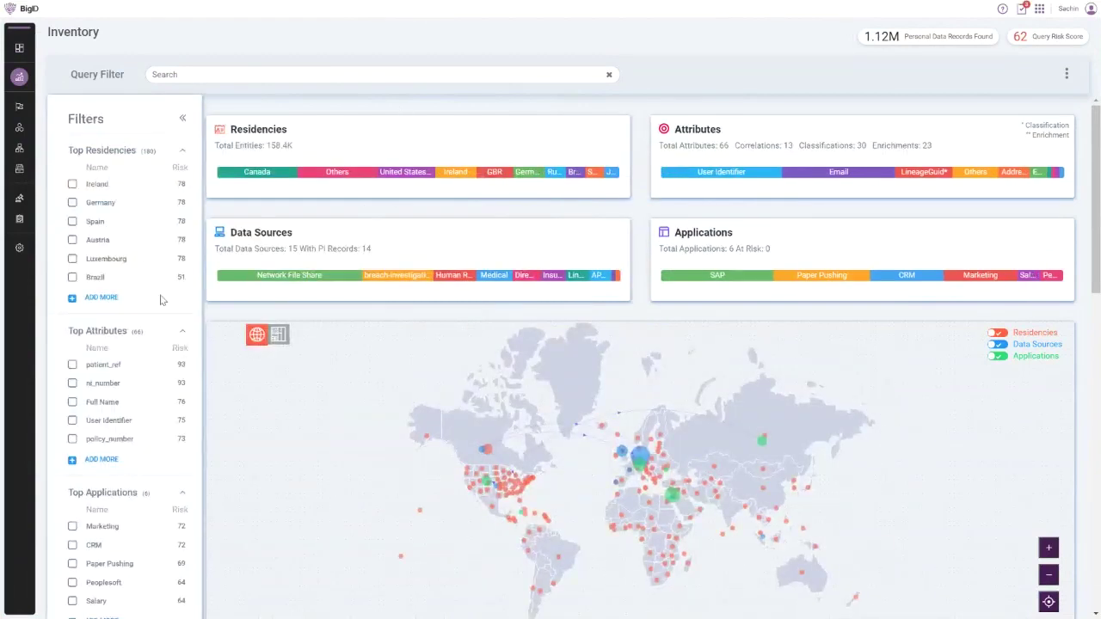
pyautogui.scroll(-5, 161, 299)
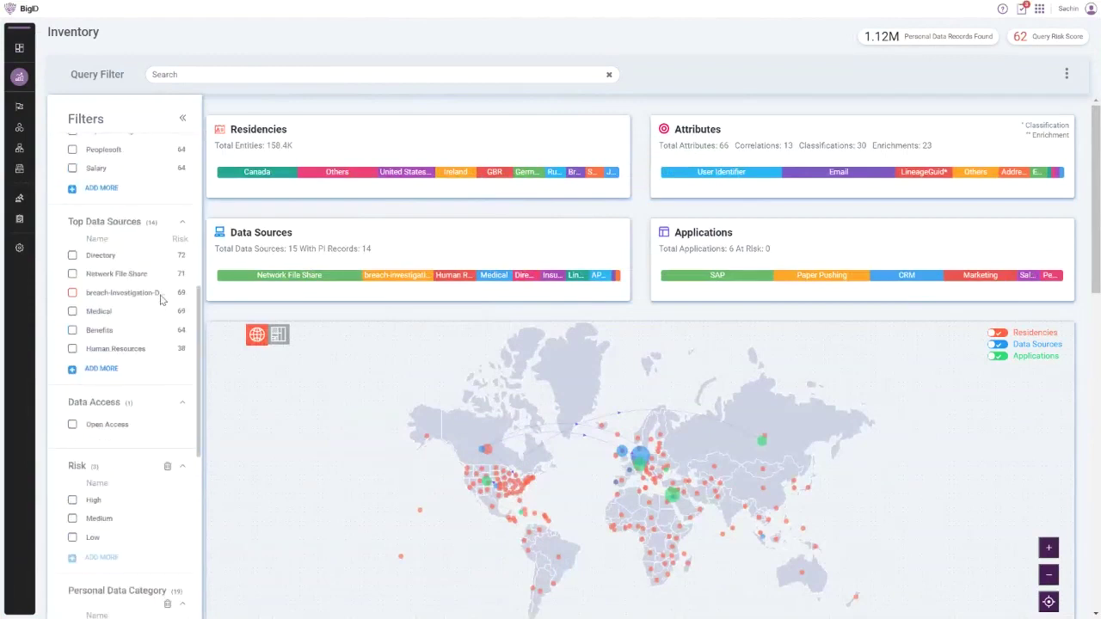
pyautogui.scroll(-5, 161, 300)
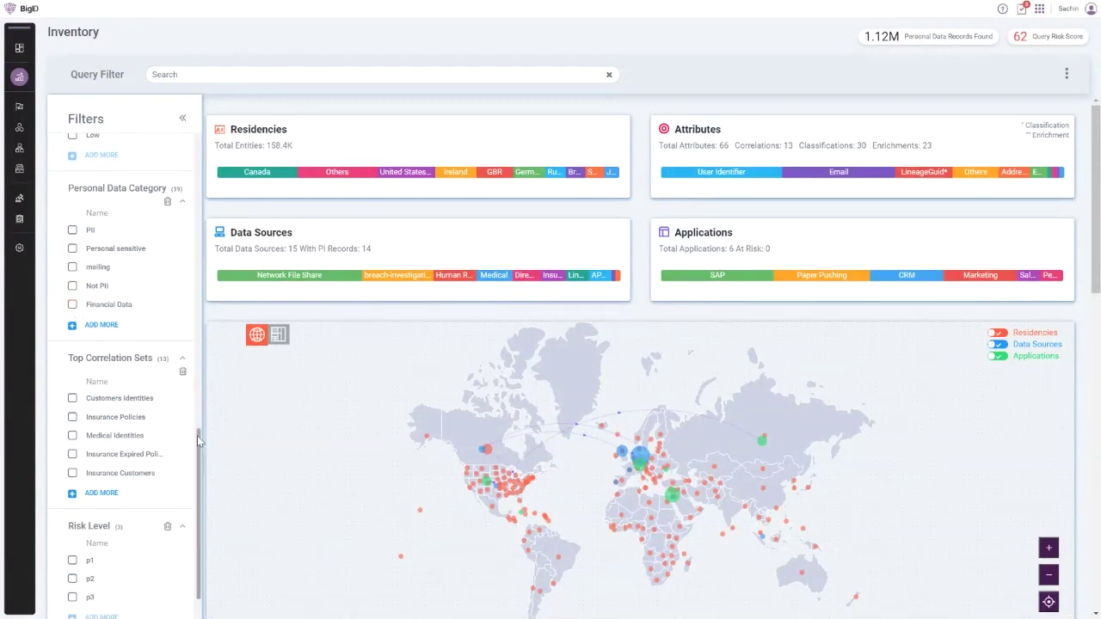
pyautogui.moveTo(198, 441); pyautogui.dragTo(198, 459)
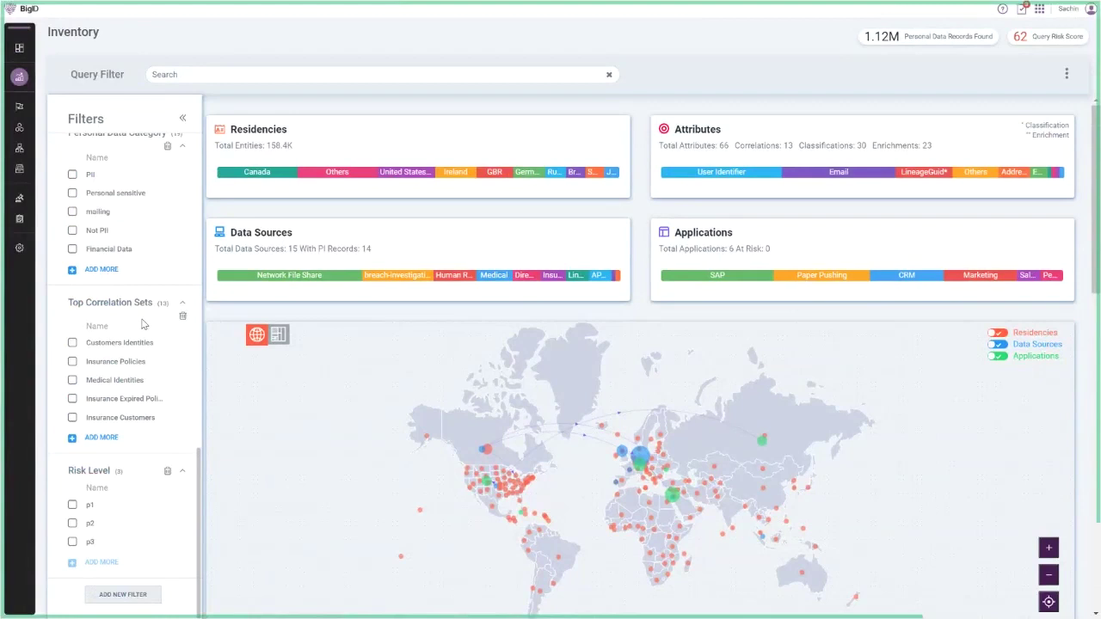
# Filter the inventory by the correlation sets Customers Identities, Insurance Customers and Insurance Policies in turn, clearing each one.
pyautogui.click(73, 343)
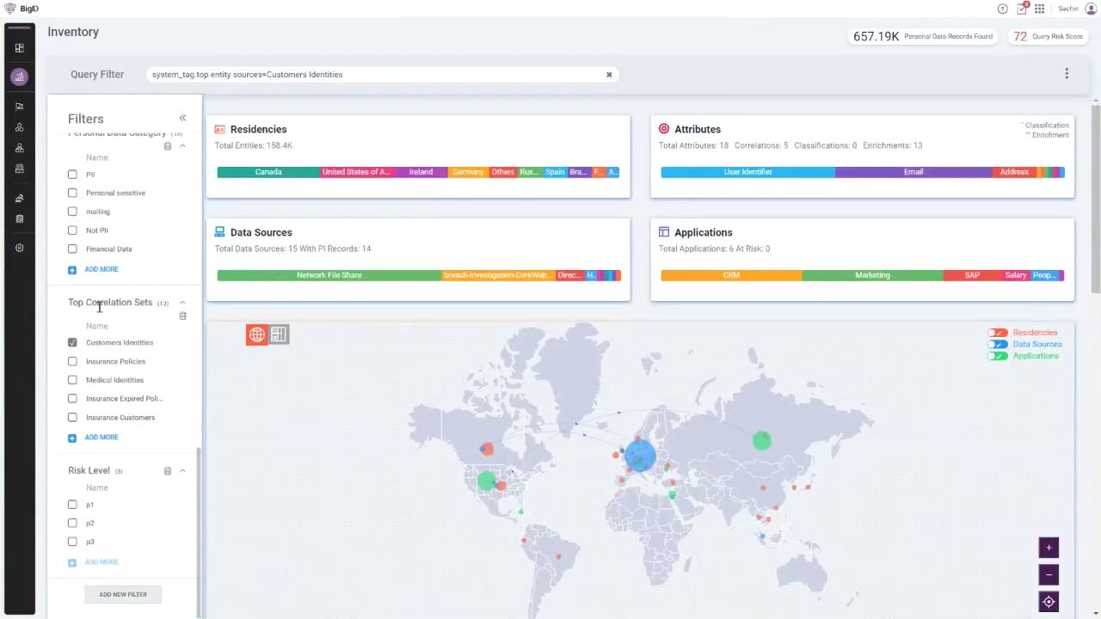
pyautogui.click(72, 343)
pyautogui.click(72, 419)
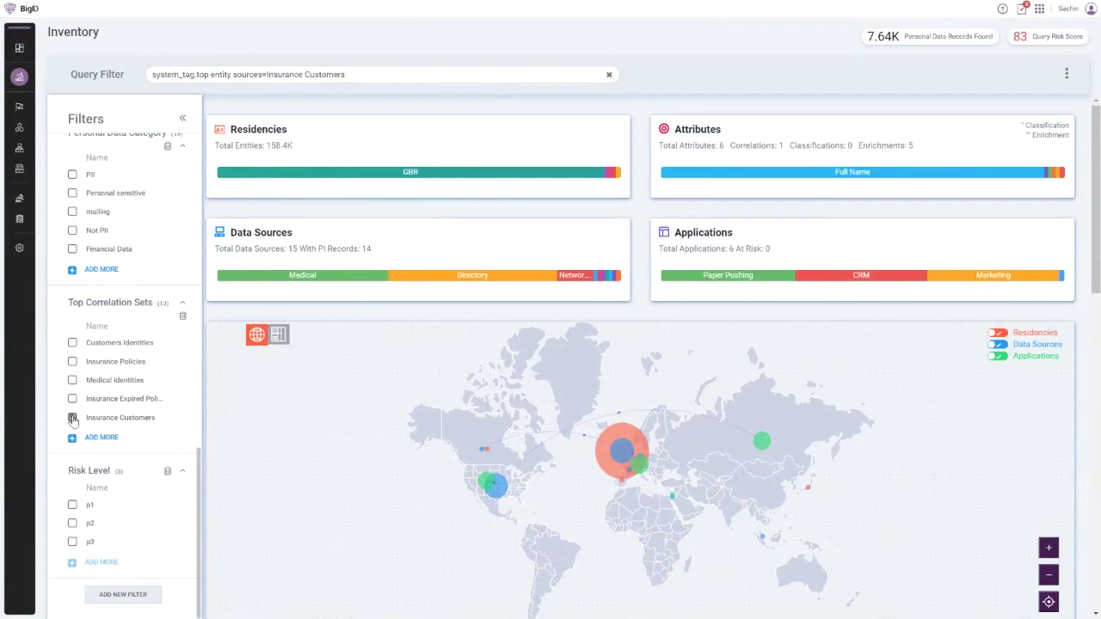
pyautogui.click(72, 418)
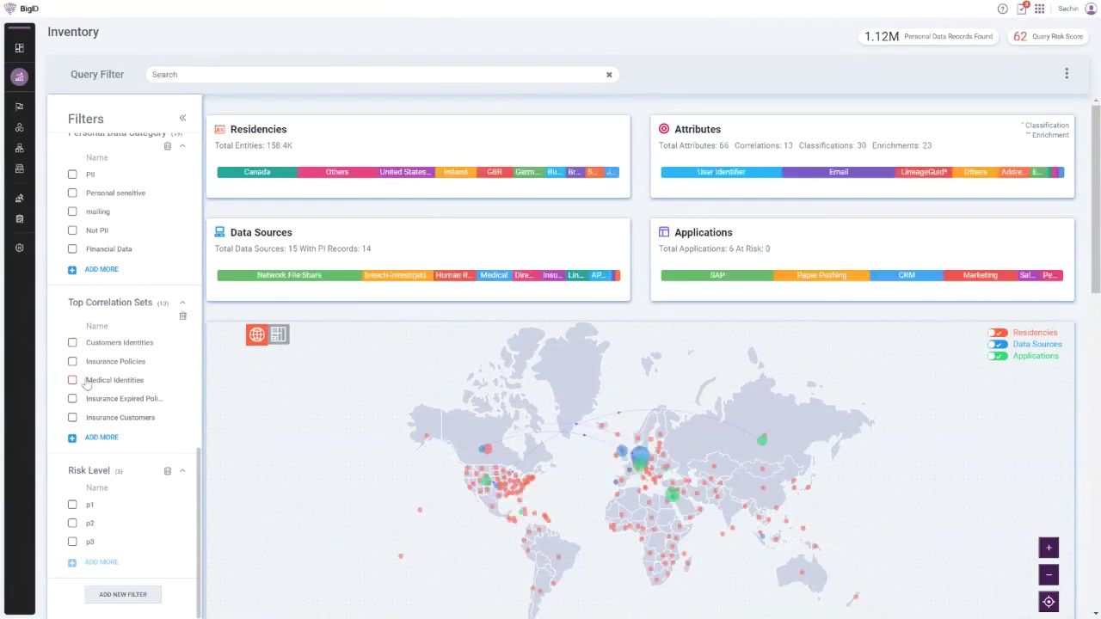
pyautogui.click(72, 362)
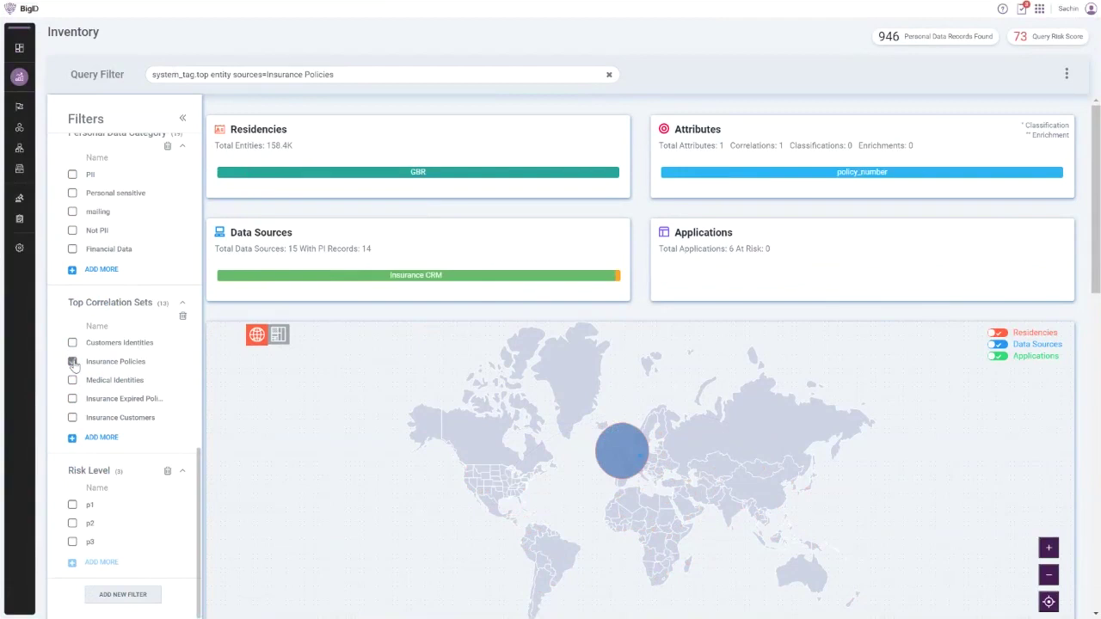
pyautogui.click(72, 361)
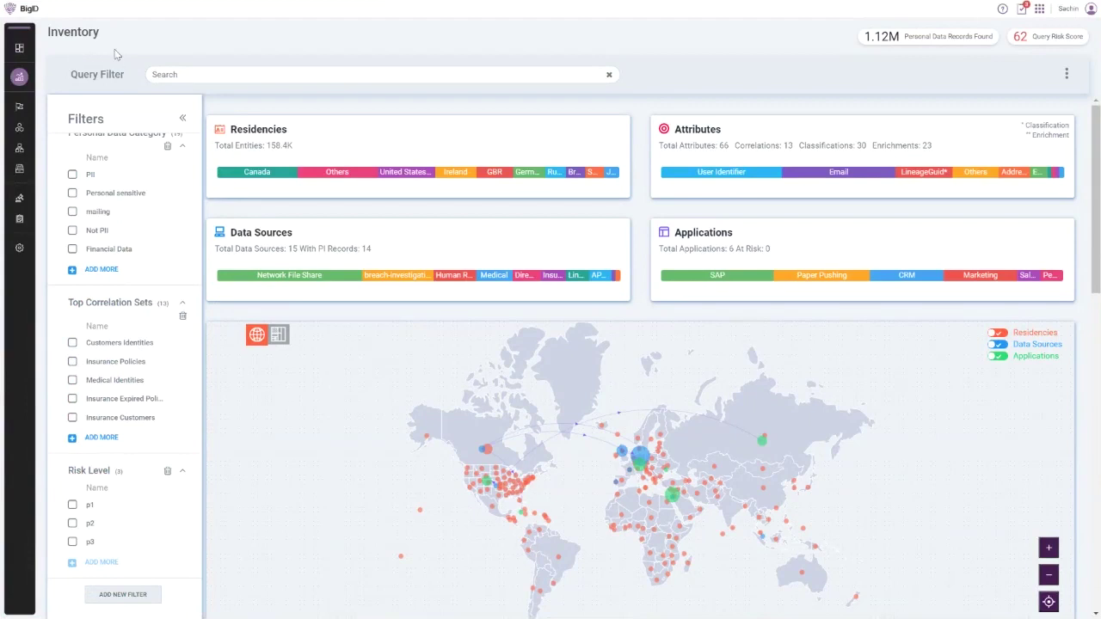
# Open the Catalog and filter its objects to the Linkage data source.
pyautogui.moveTo(34, 173)
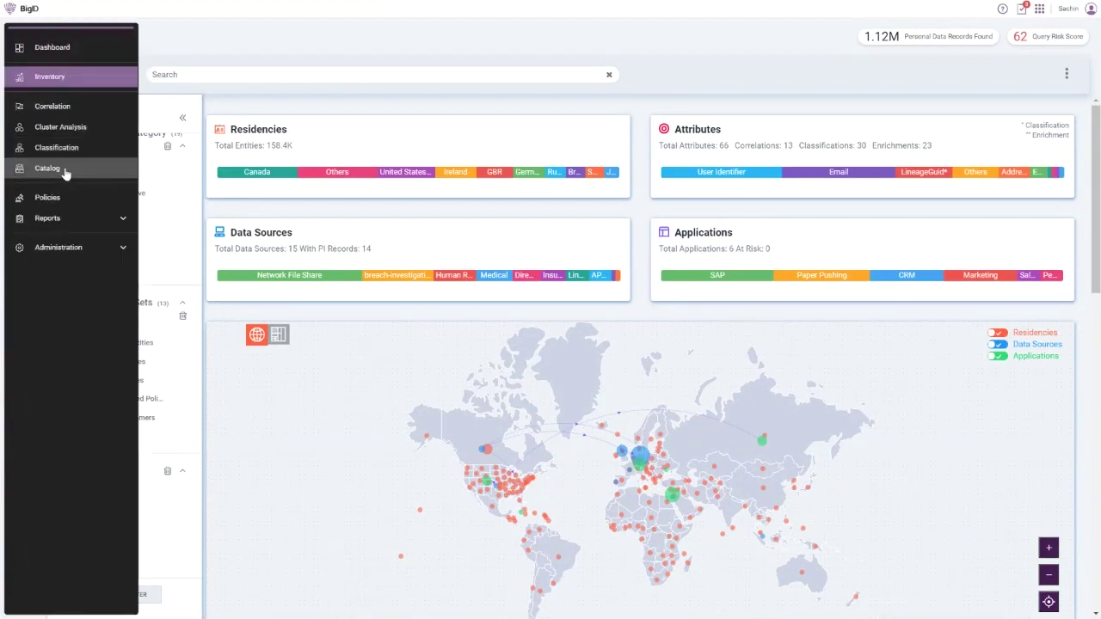
pyautogui.click(65, 171)
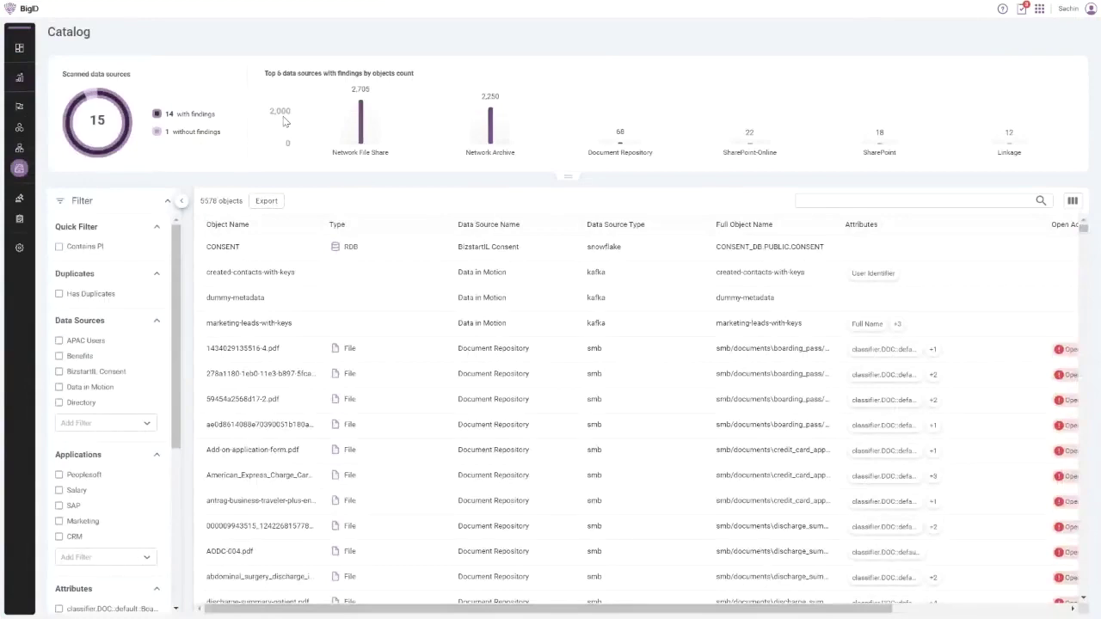
pyautogui.click(144, 426)
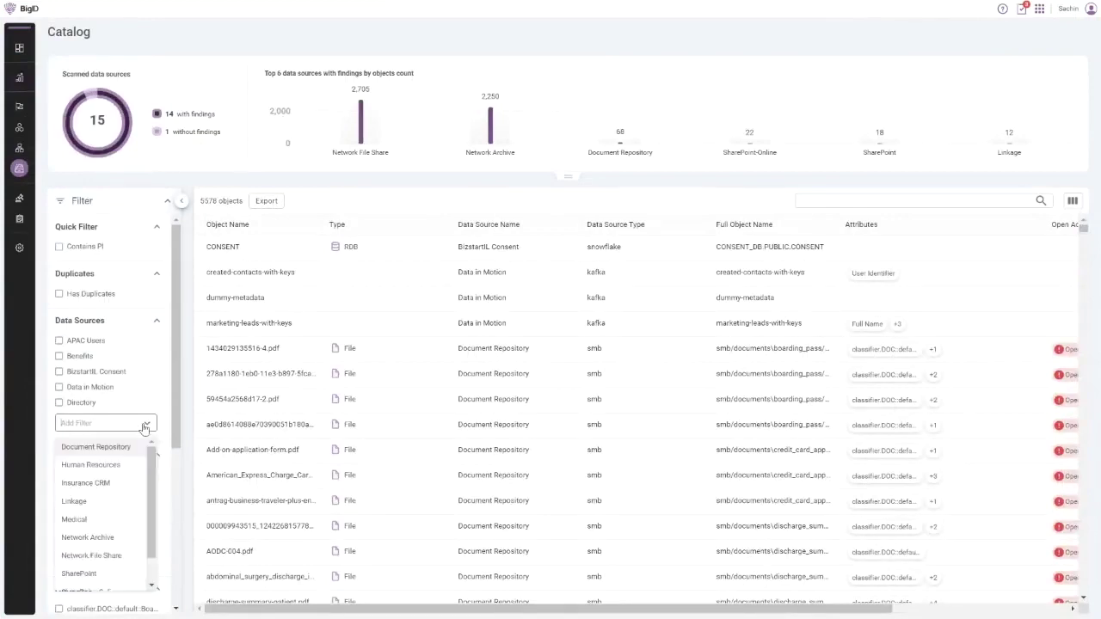
pyautogui.scroll(-1, 153, 573)
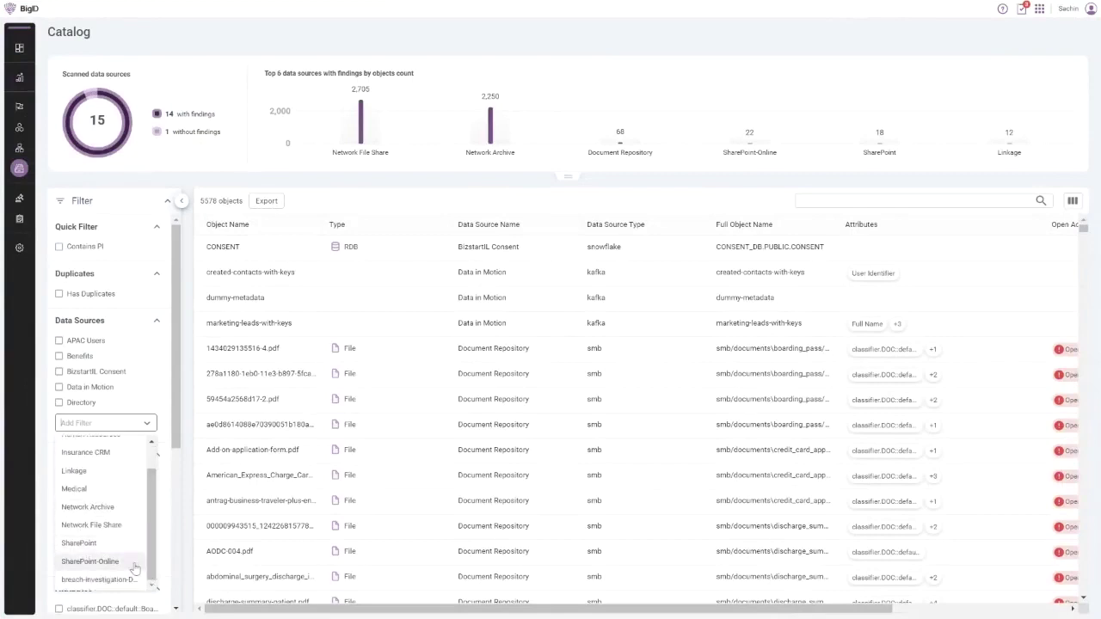
pyautogui.click(116, 475)
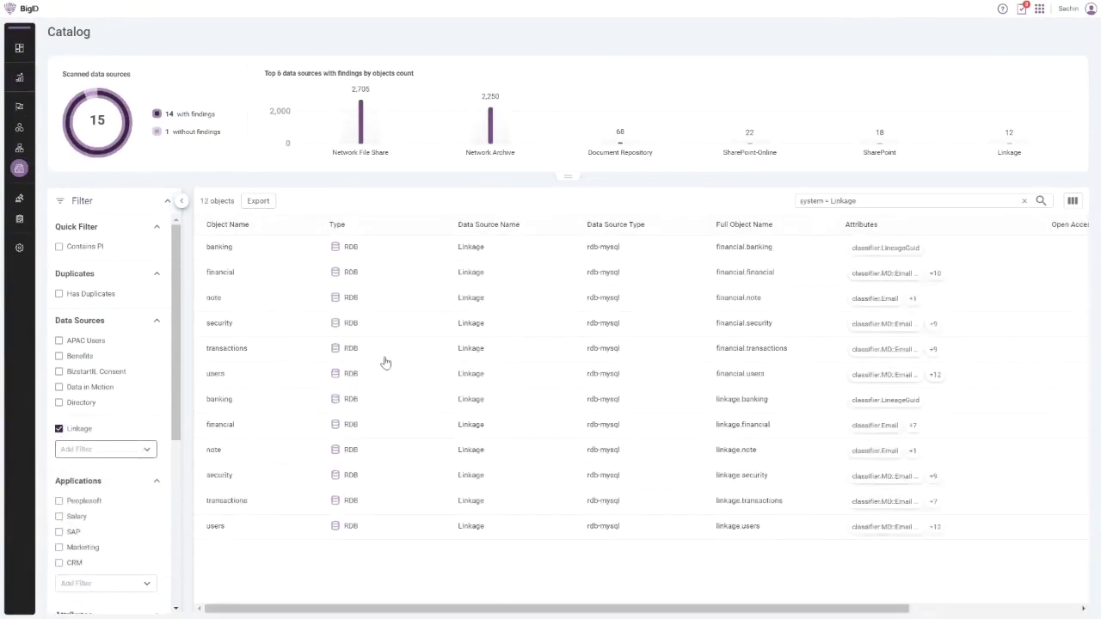
# Inspect the columns and attributes of the financial.financial table, including the cached value of enrich_field.ip_address.
pyautogui.click(225, 273)
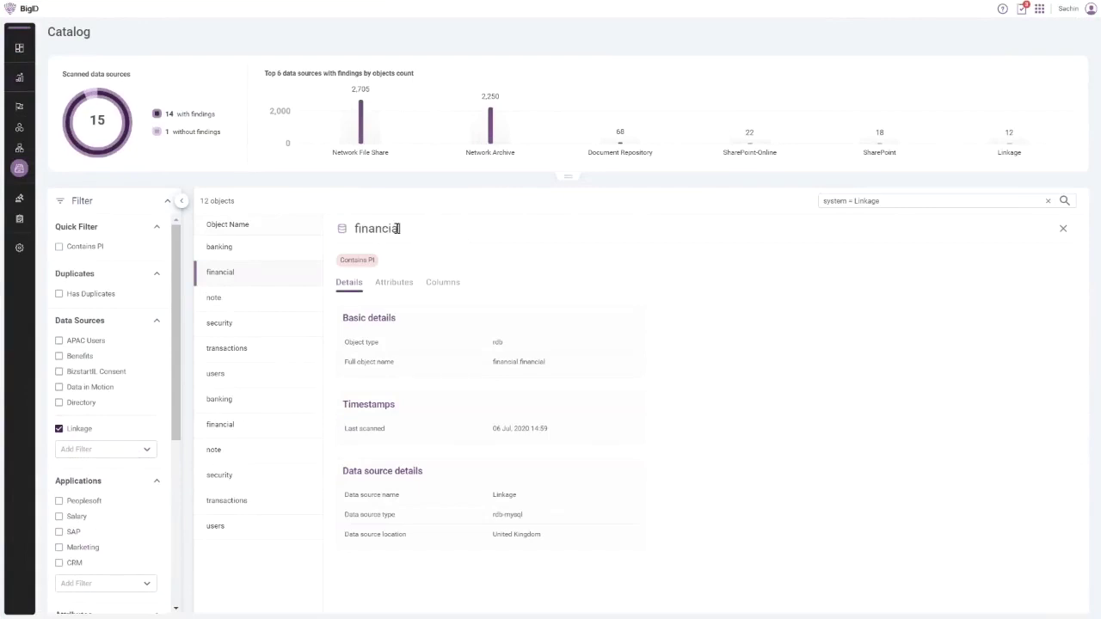
pyautogui.click(443, 287)
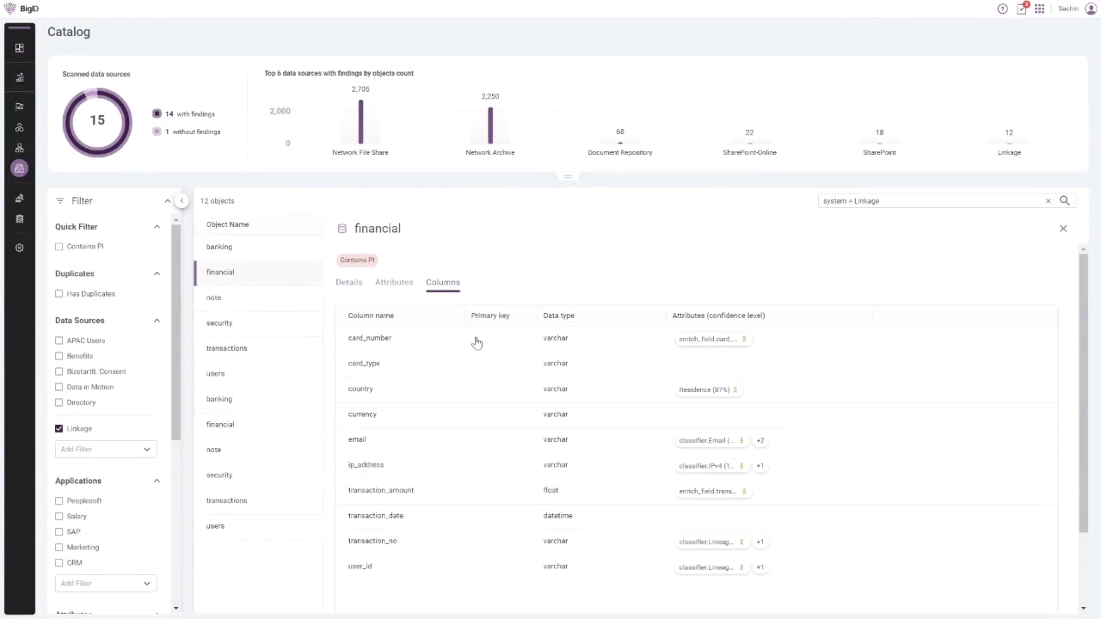
pyautogui.click(394, 285)
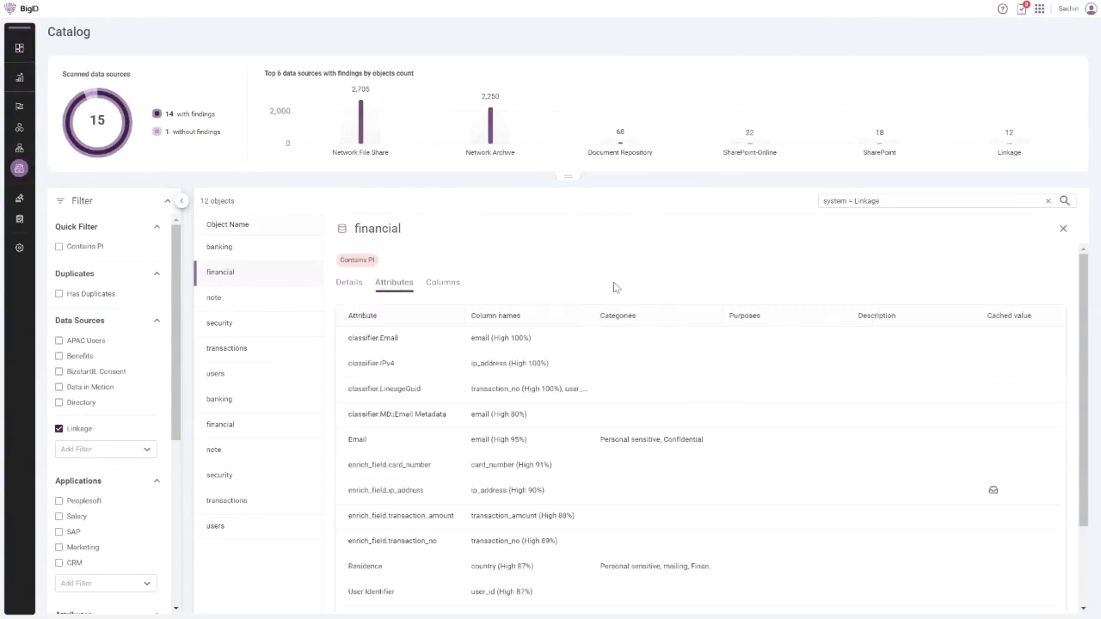
pyautogui.scroll(-1, 615, 288)
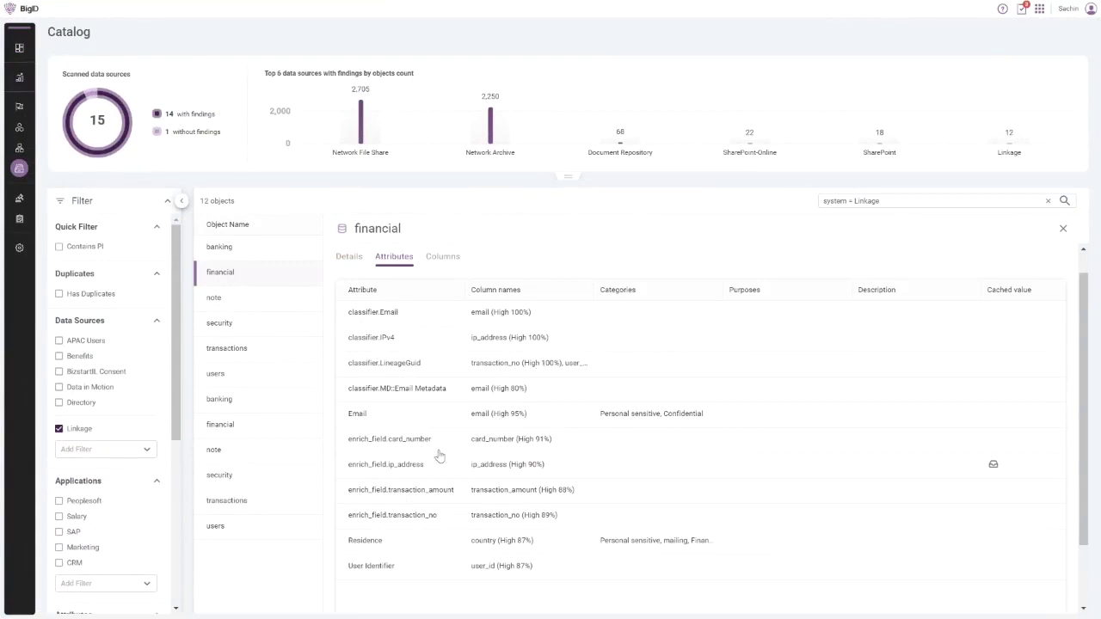
pyautogui.click(395, 469)
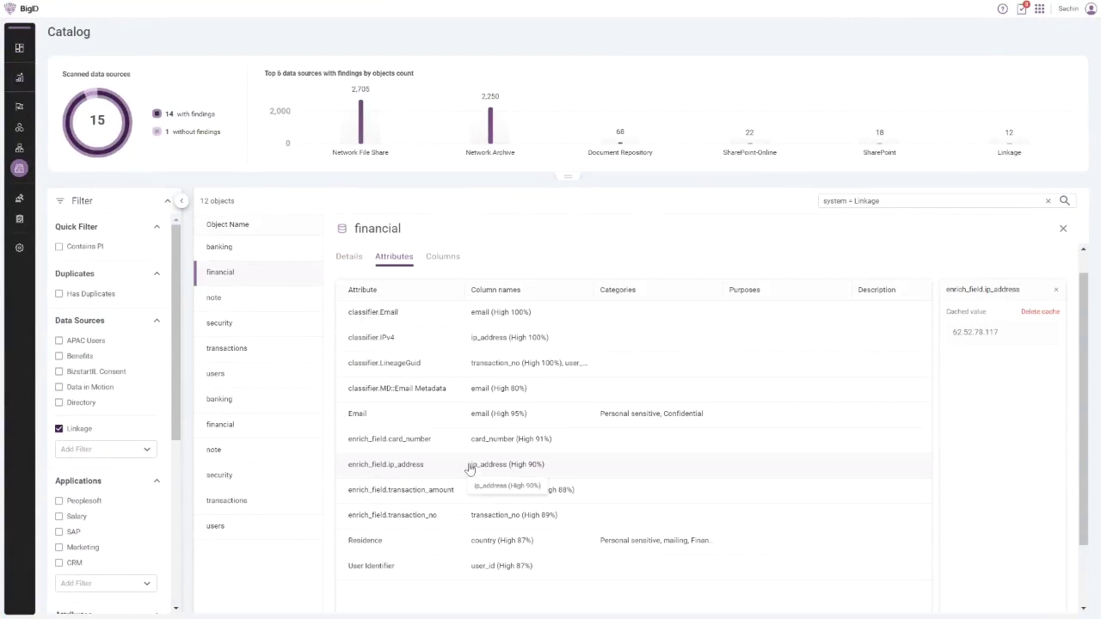
# Replace the Linkage data source filter in the catalog with SharePoint.
pyautogui.click(57, 428)
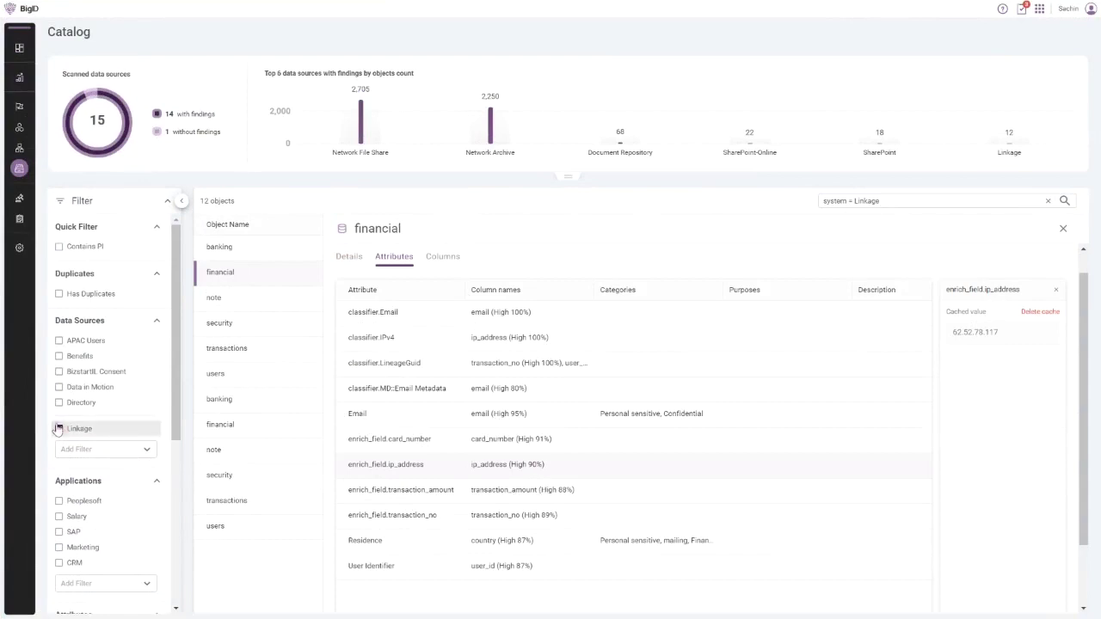
pyautogui.click(59, 429)
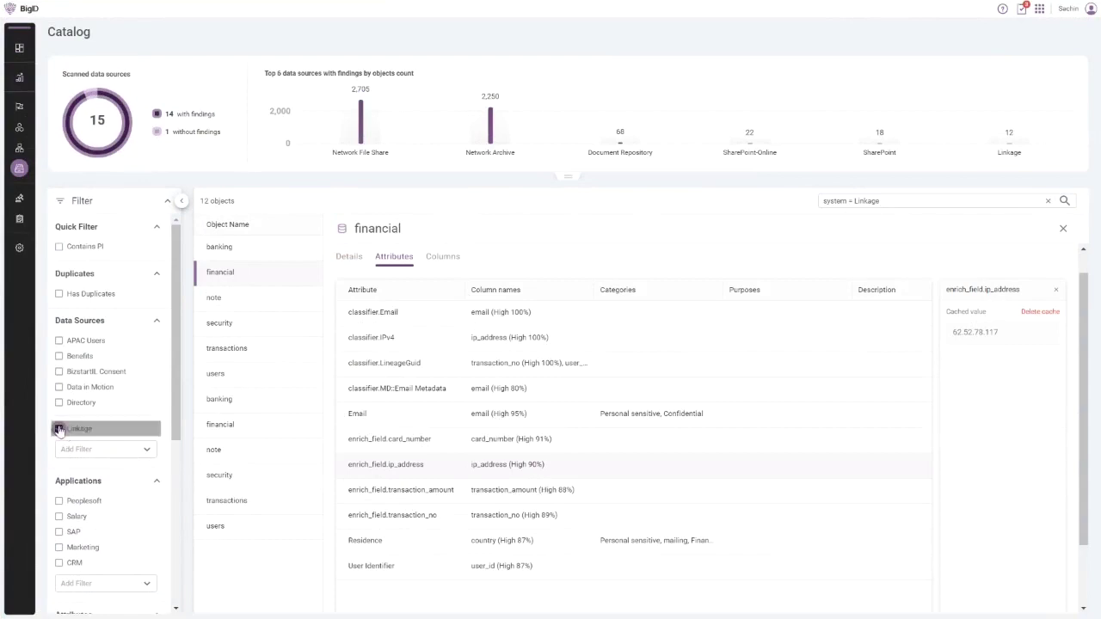
pyautogui.click(142, 427)
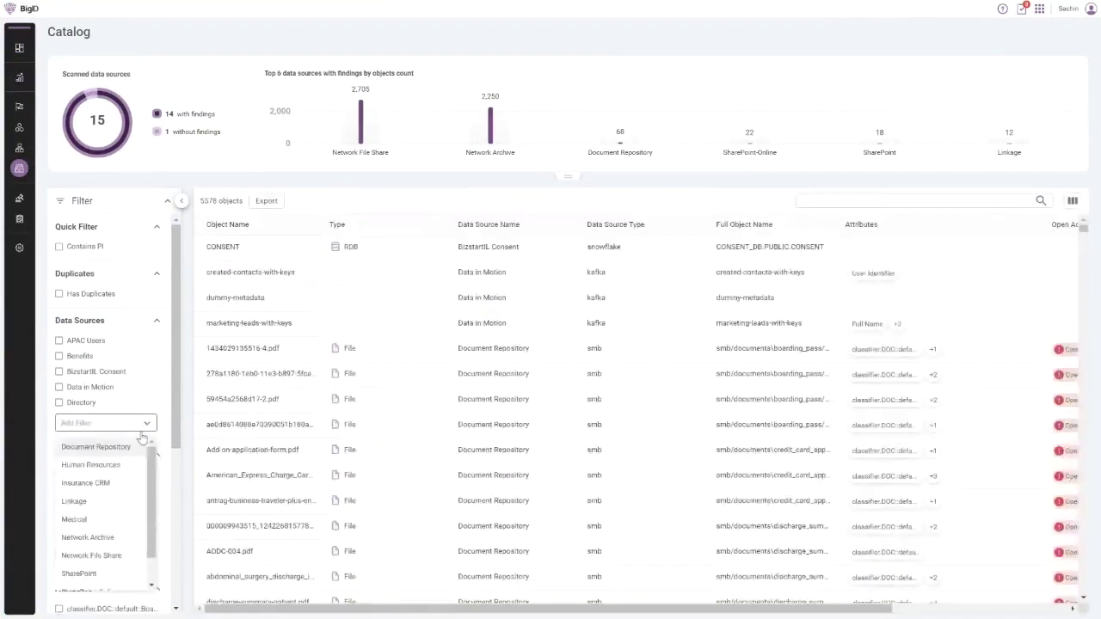
pyautogui.scroll(-2, 95, 524)
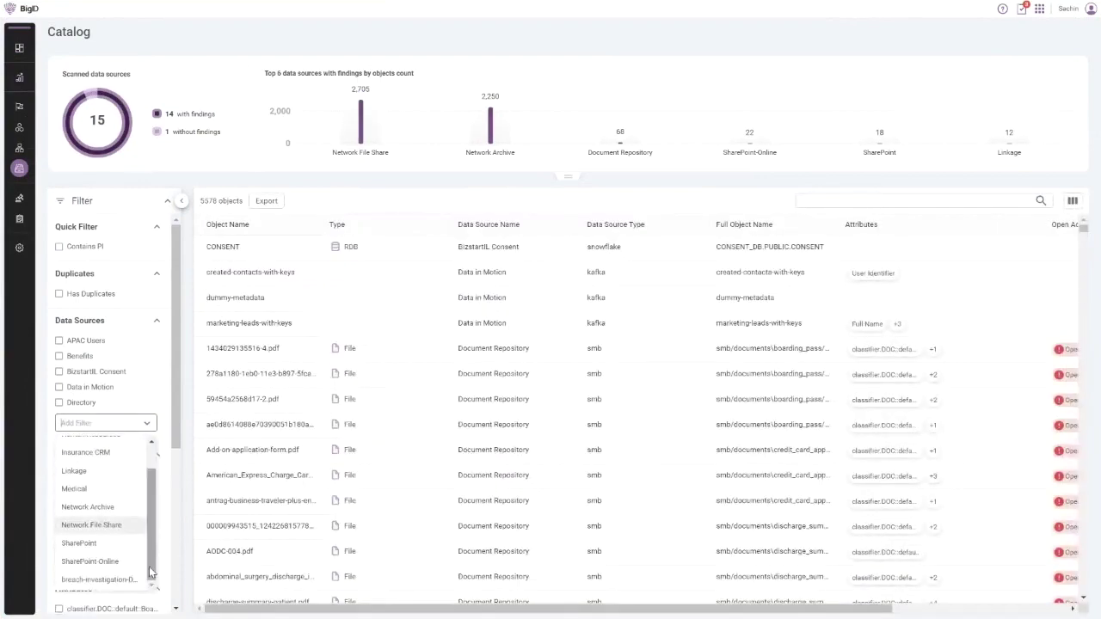
pyautogui.click(80, 544)
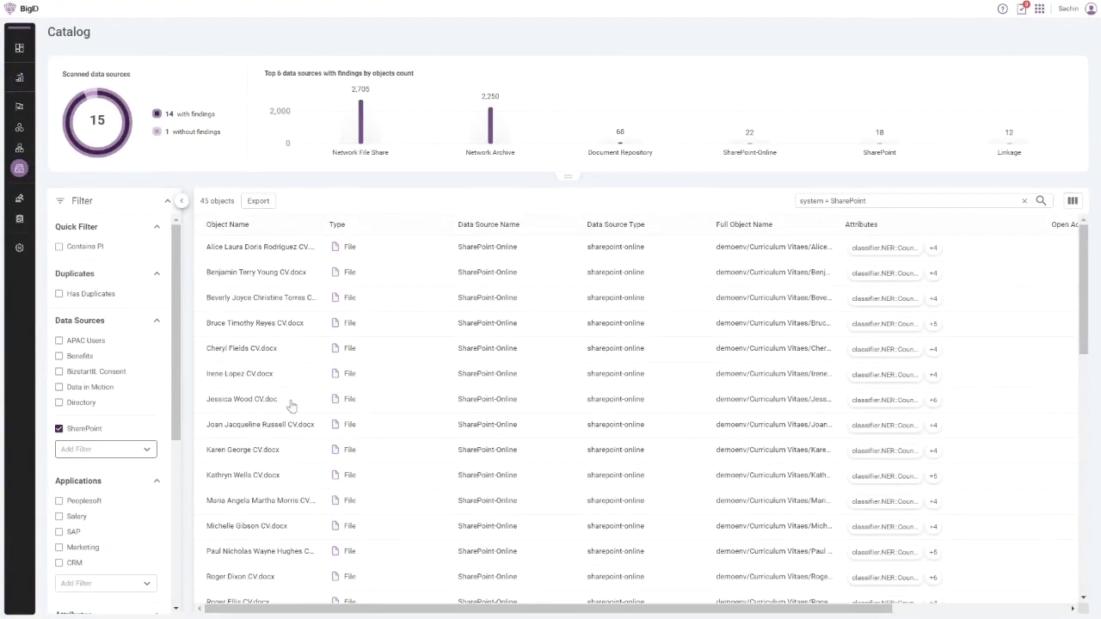
# Inspect the attributes and duplicates of the seventh listed CV document, widening the duplicates' Full object name column to show the complete paths.
pyautogui.click(249, 400)
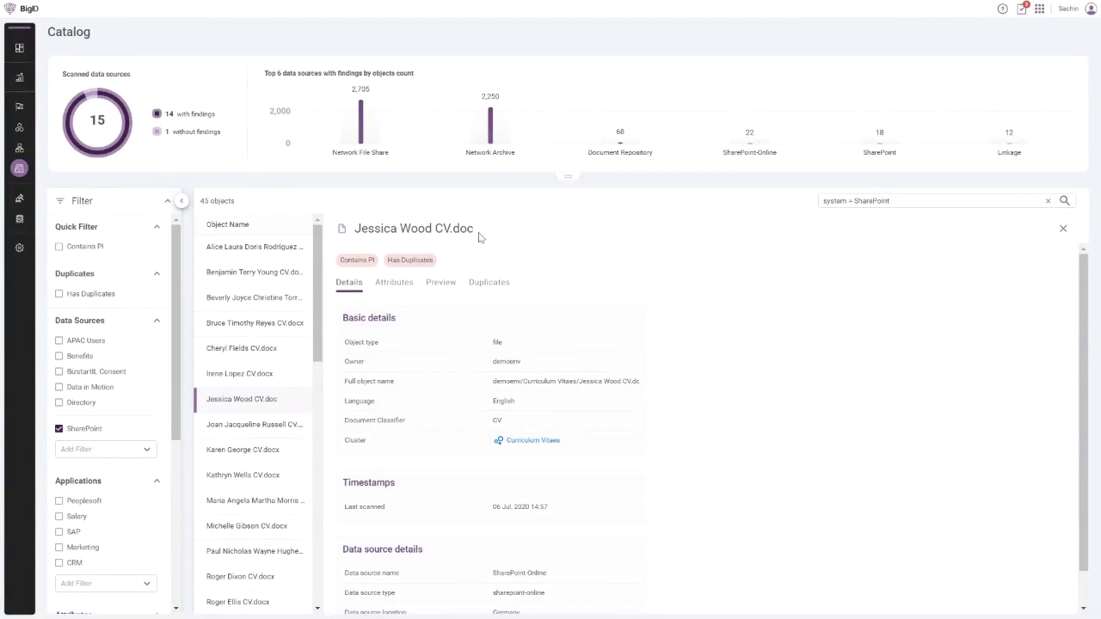
pyautogui.click(395, 288)
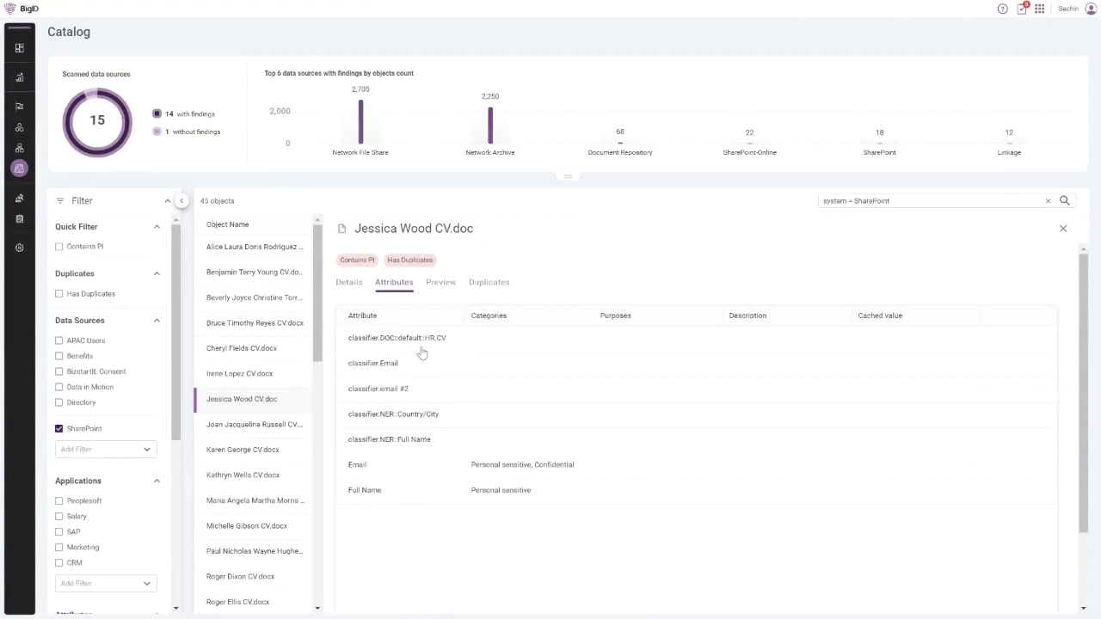
pyautogui.click(493, 293)
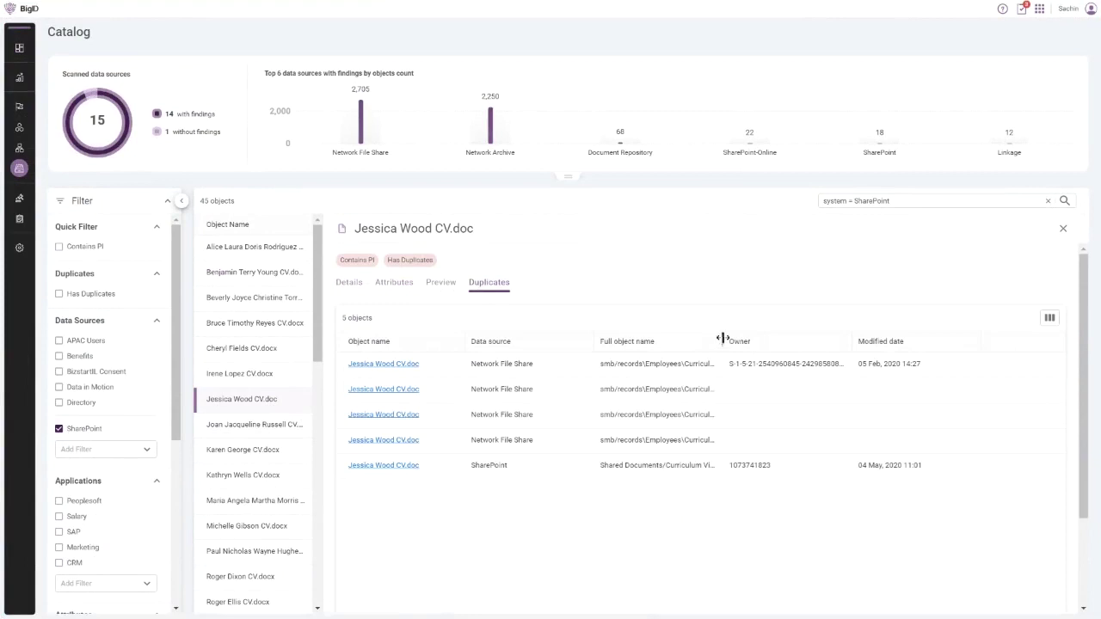
pyautogui.moveTo(721, 338); pyautogui.dragTo(926, 338)
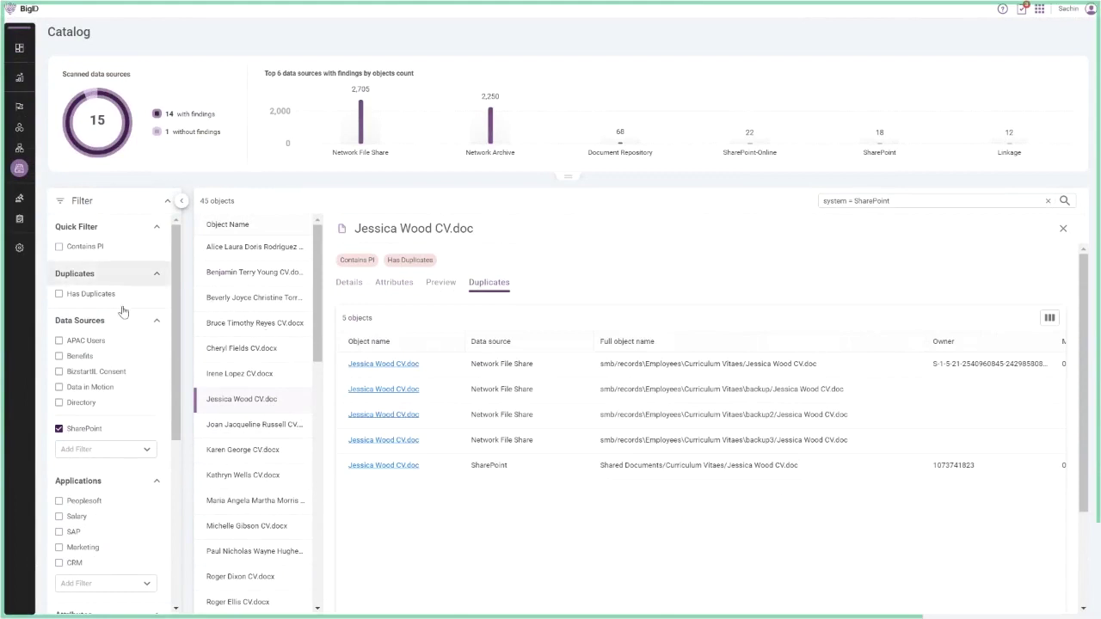
# Open Classification and review the findings of the NER::Country/City data classifier and the metadata classifiers.
pyautogui.moveTo(47, 168)
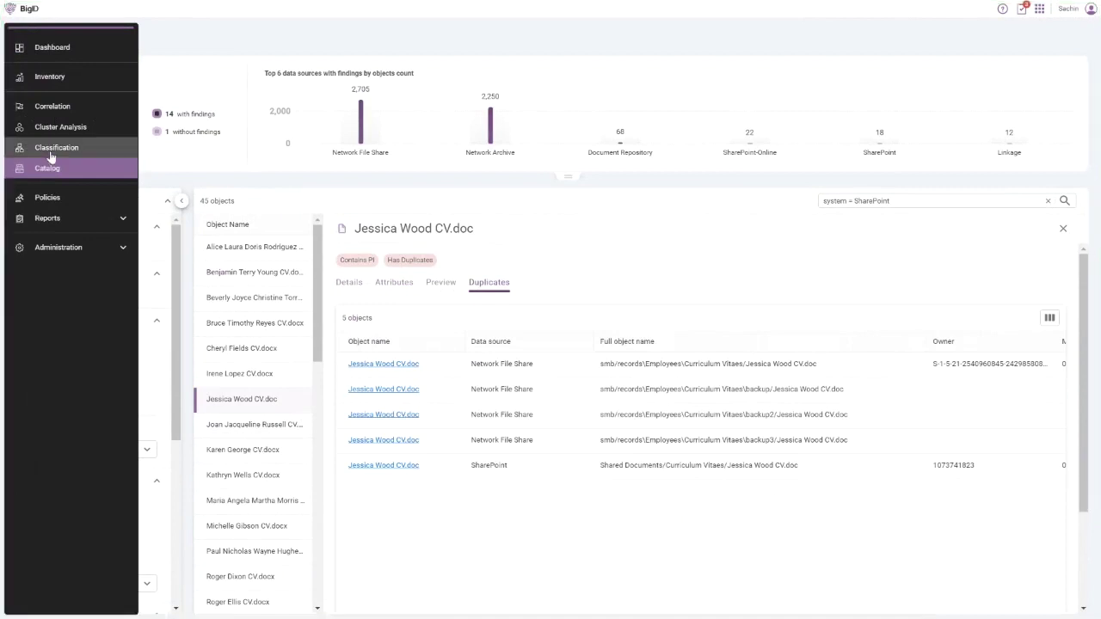
pyautogui.click(52, 152)
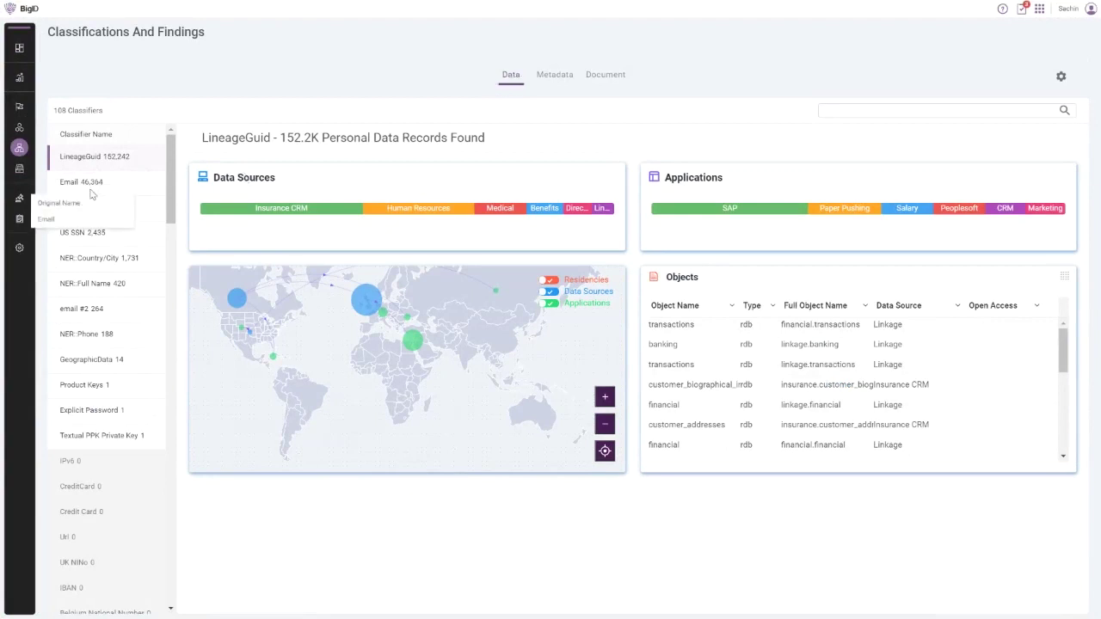
pyautogui.click(94, 260)
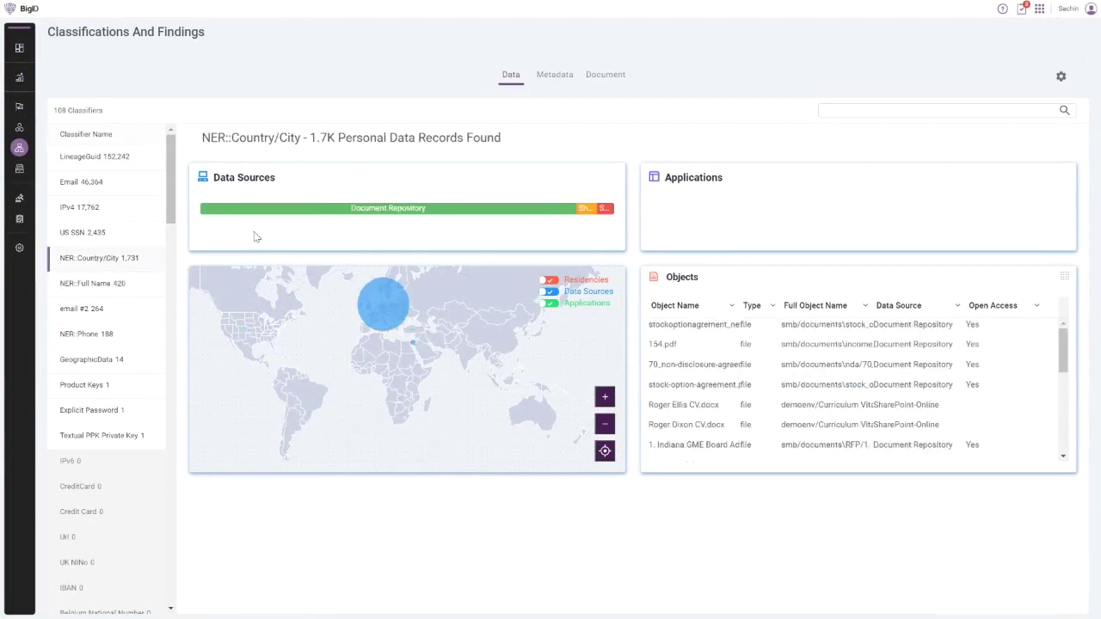
pyautogui.click(555, 76)
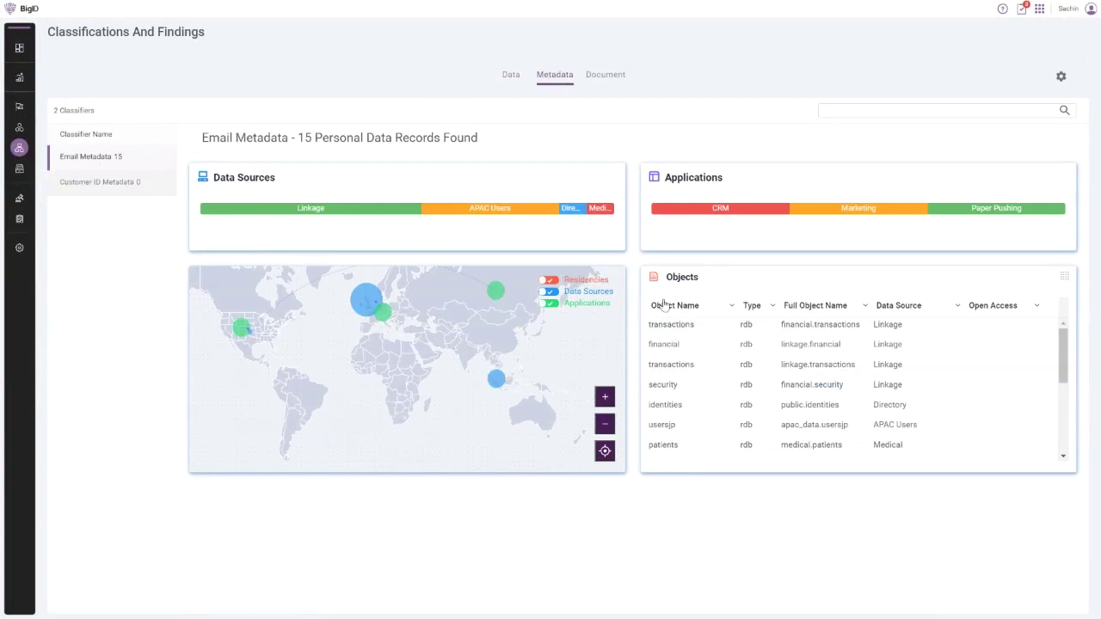
# Review the document classifier findings for Financial Statement Document and Invoice Document.
pyautogui.click(606, 76)
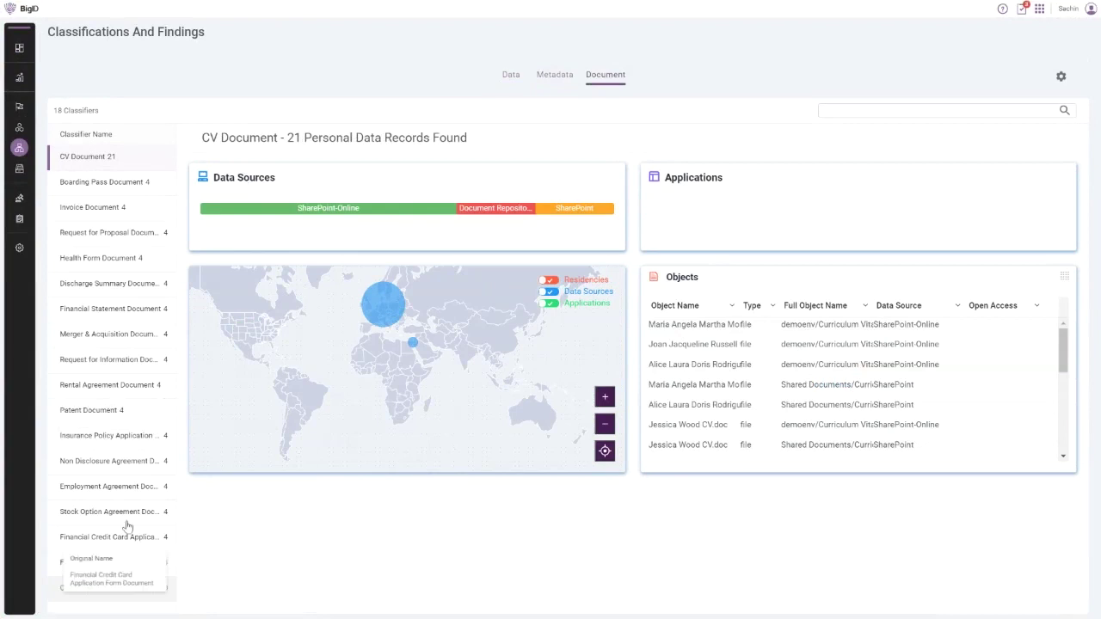
pyautogui.click(104, 309)
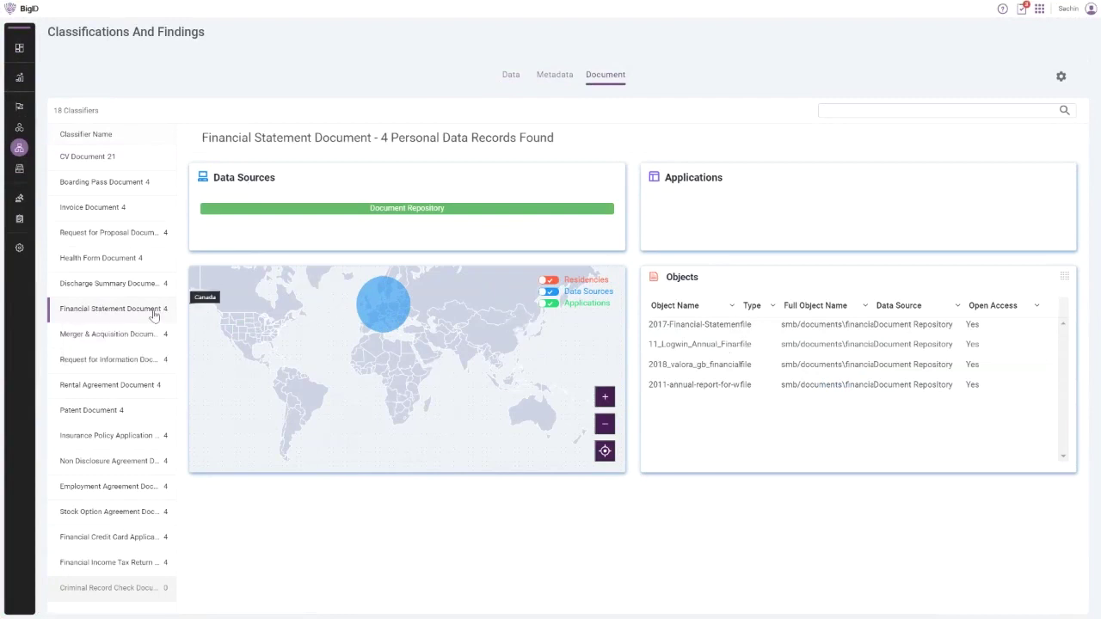
pyautogui.click(118, 213)
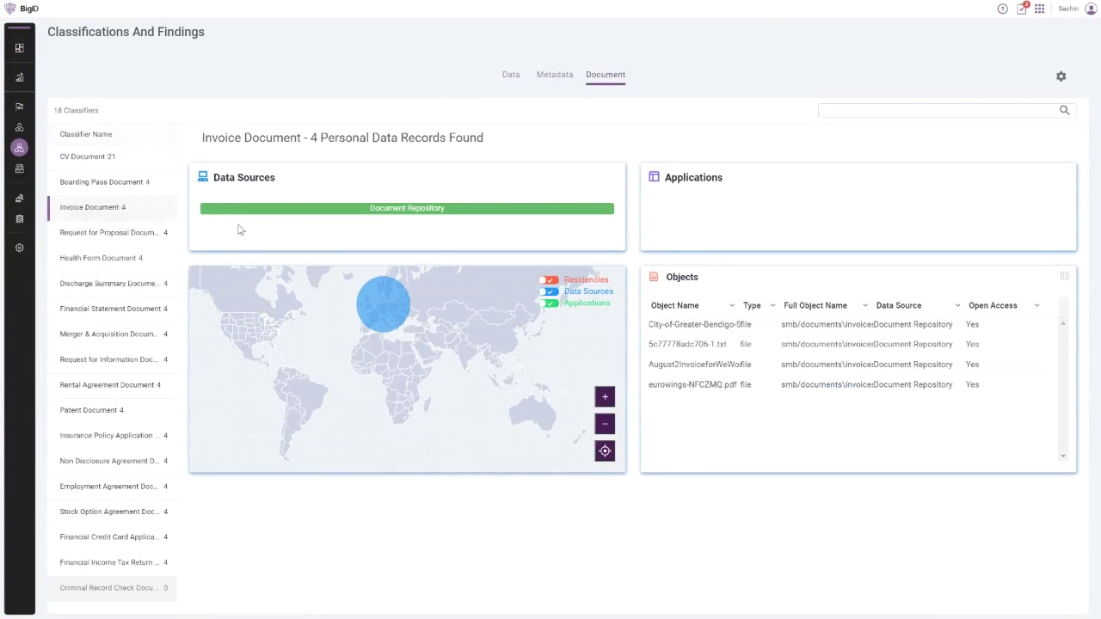
# Open Cluster Analysis and inspect the overview of the Course Registrations cluster.
pyautogui.moveTo(374, 220)
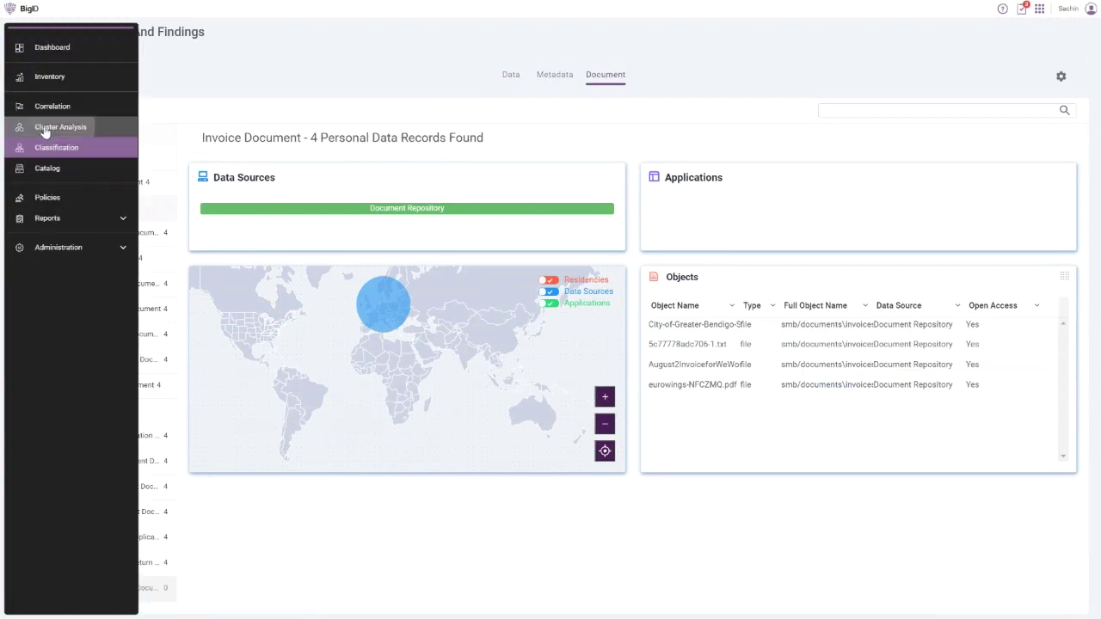
pyautogui.click(44, 129)
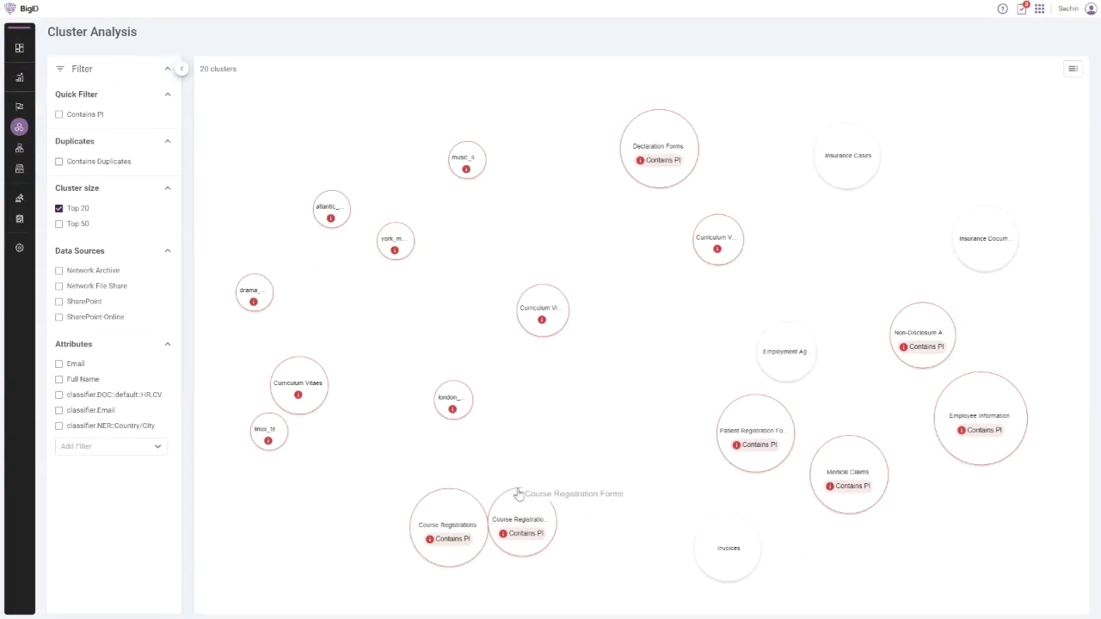
pyautogui.click(456, 539)
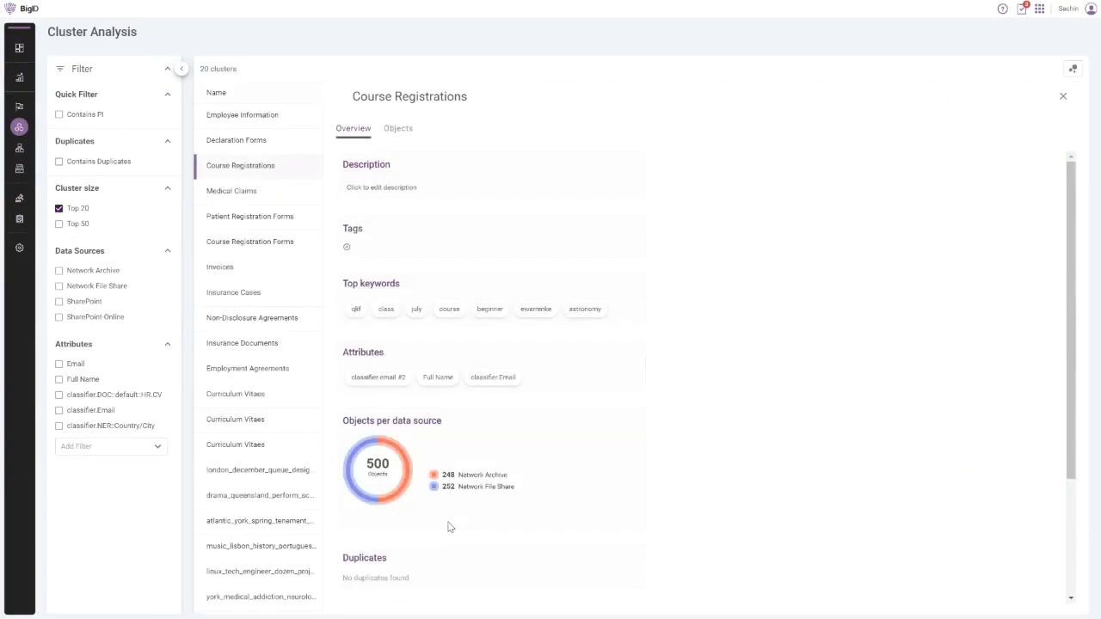
# Tag the london_december_queue_design_graphic cluster with risk level p1.
pyautogui.click(258, 471)
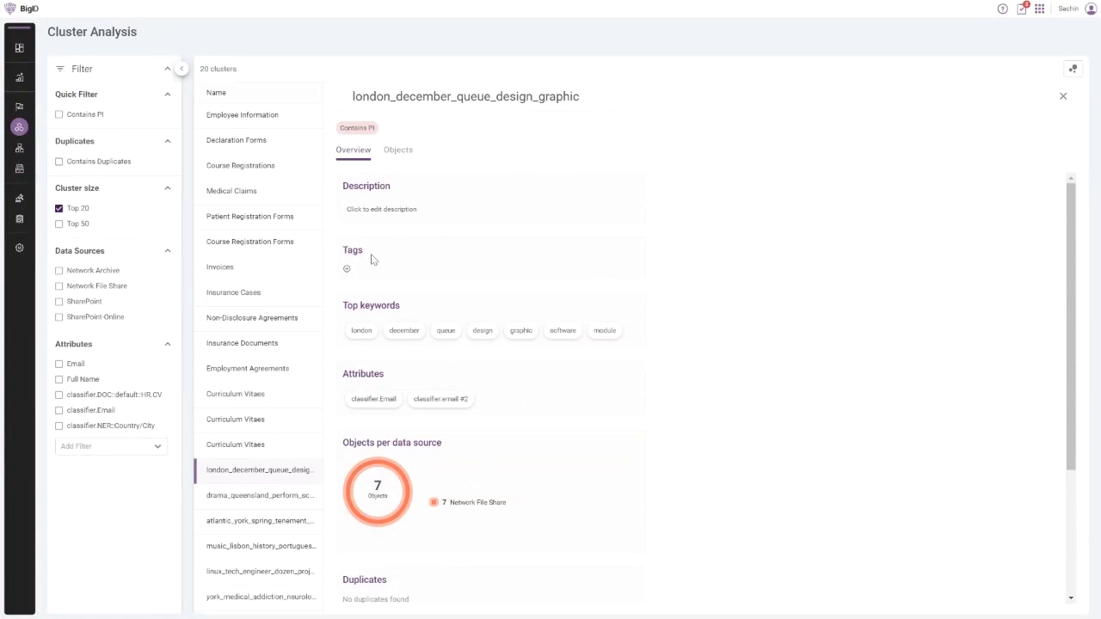
pyautogui.click(348, 272)
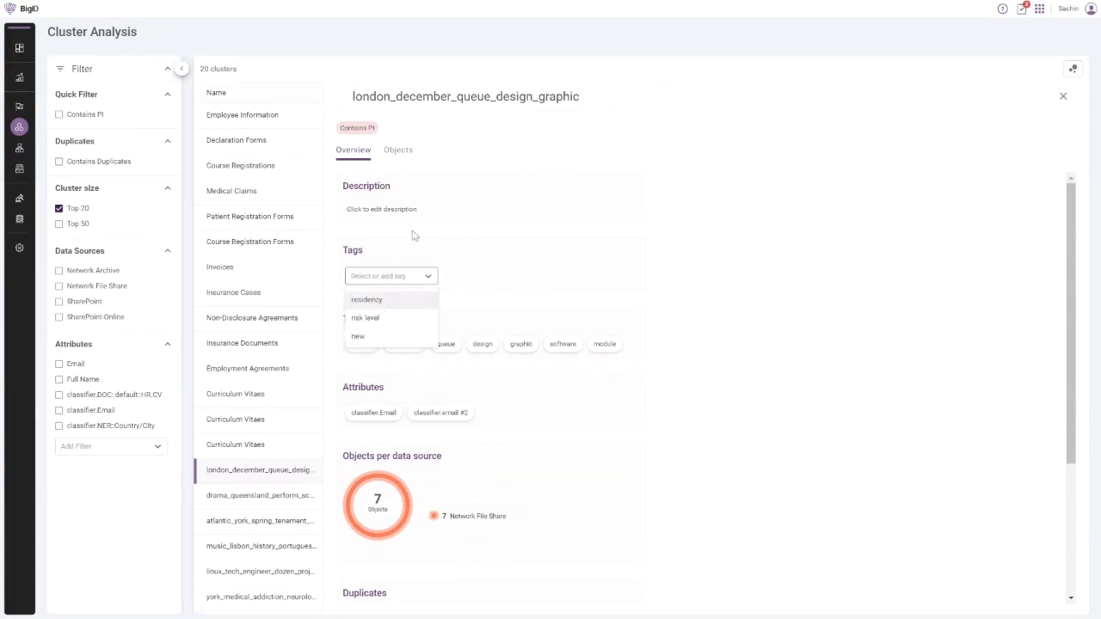
pyautogui.click(381, 320)
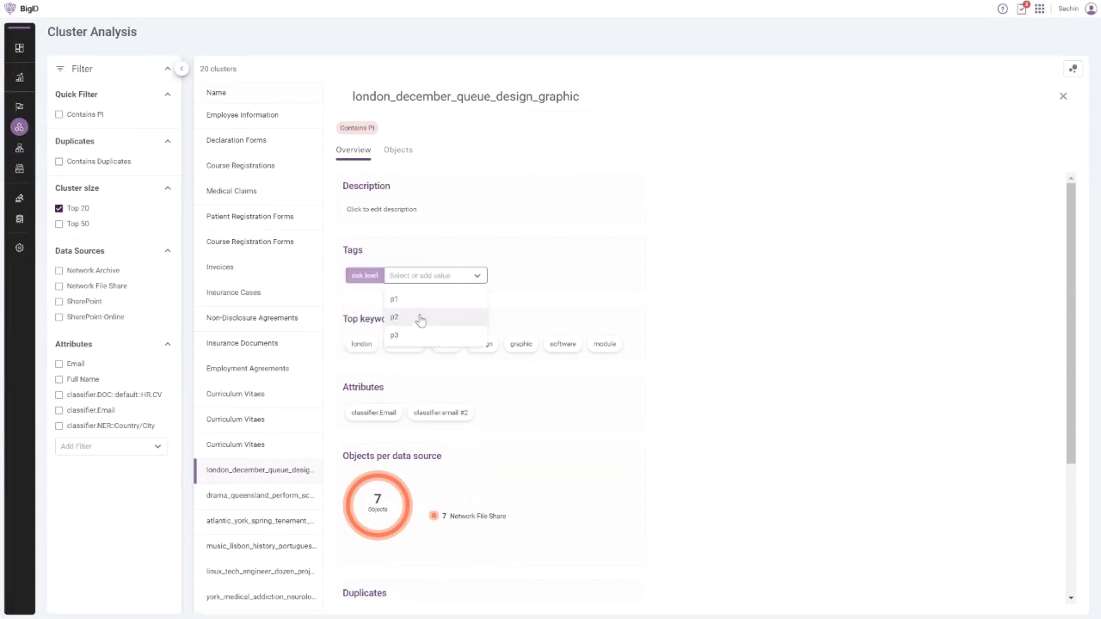
pyautogui.click(417, 301)
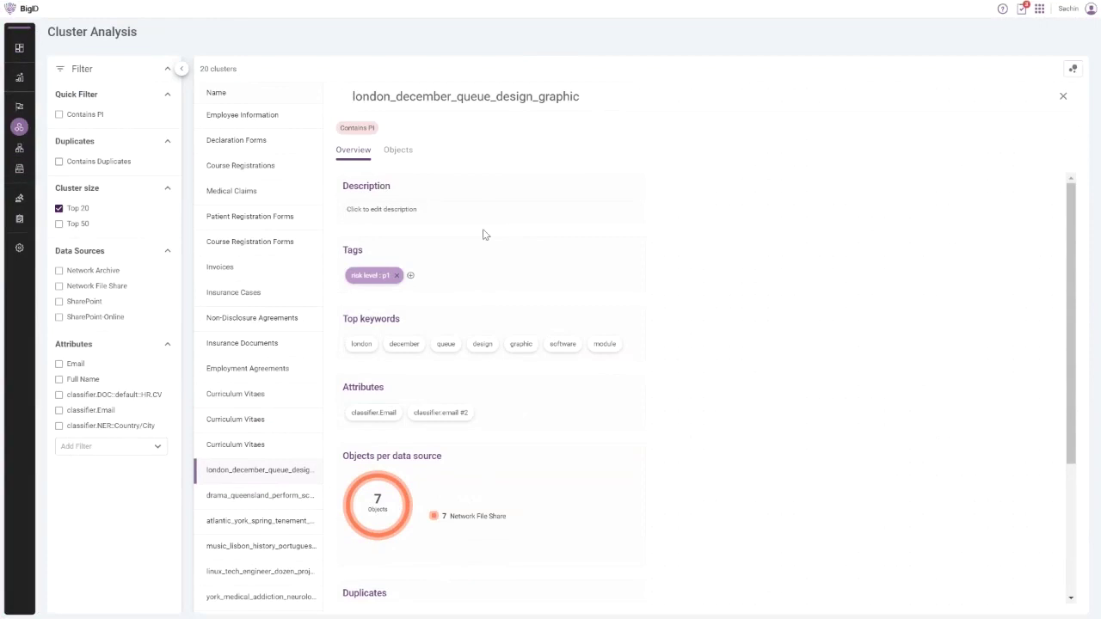
# Review only the clusters that contain duplicates, and remove that filter again.
pyautogui.click(58, 163)
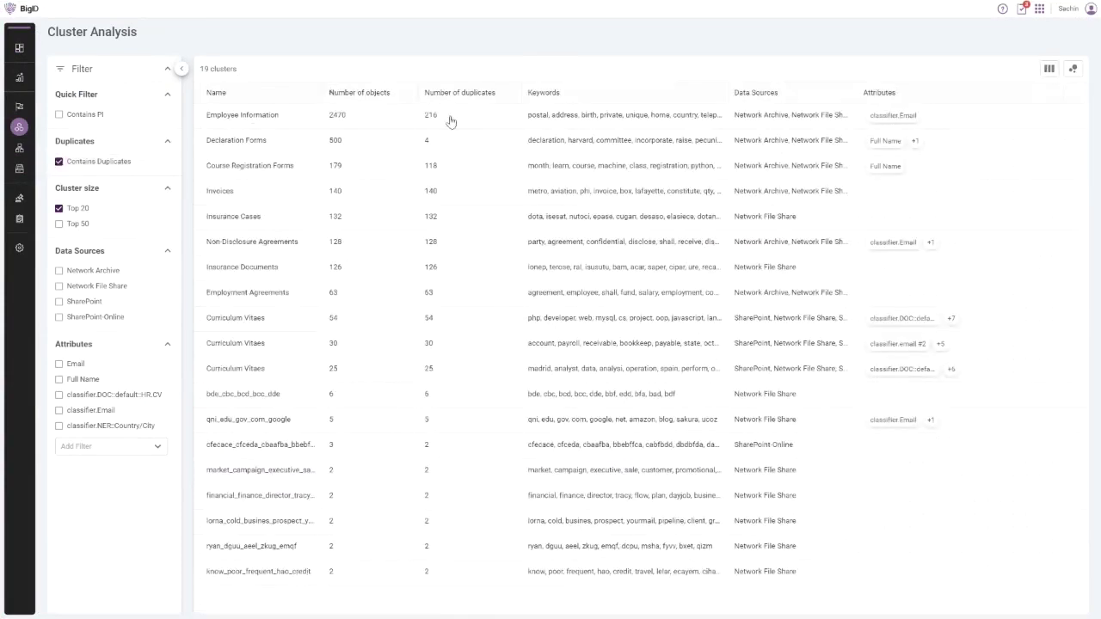
pyautogui.click(58, 162)
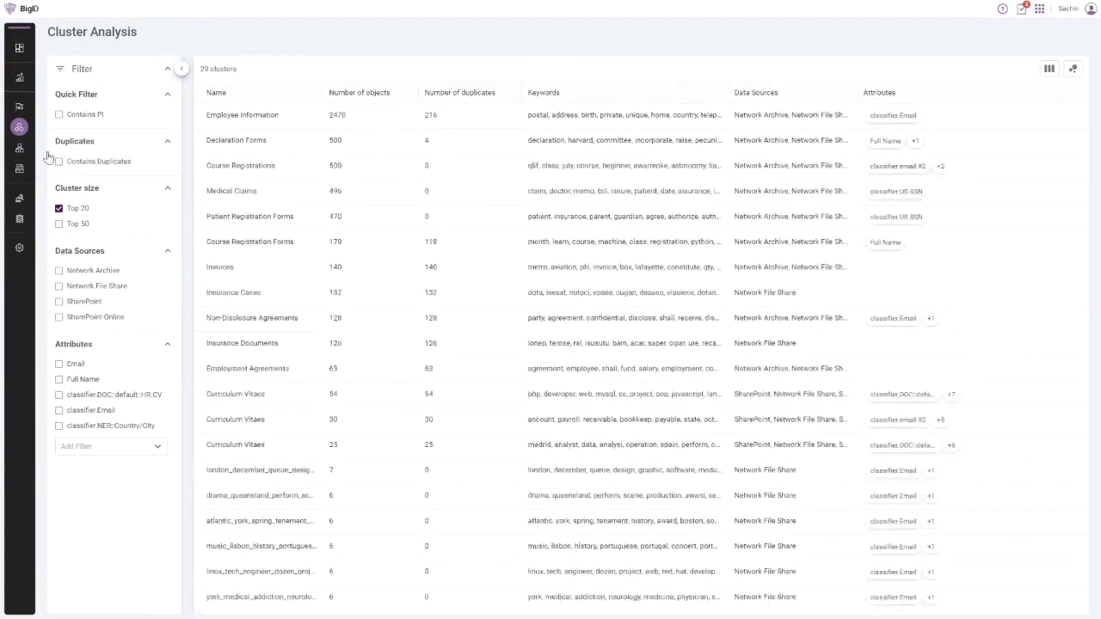
# Open Correlation and map the Email attribute to the security, note and financial tables of Linkage's linkage schema.
pyautogui.moveTo(20, 109)
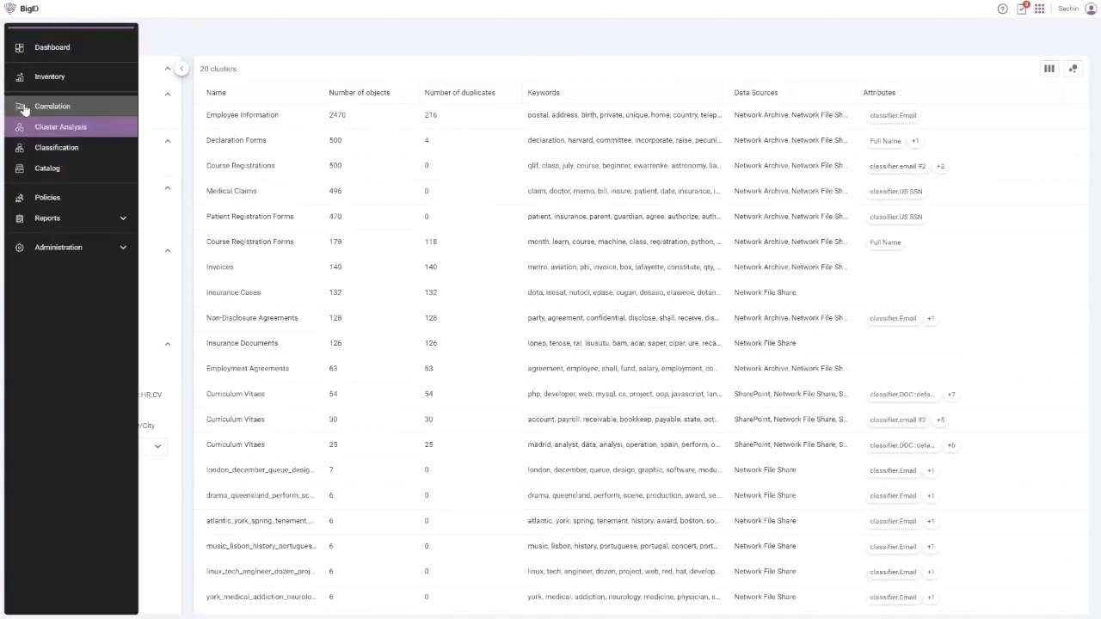
pyautogui.click(23, 107)
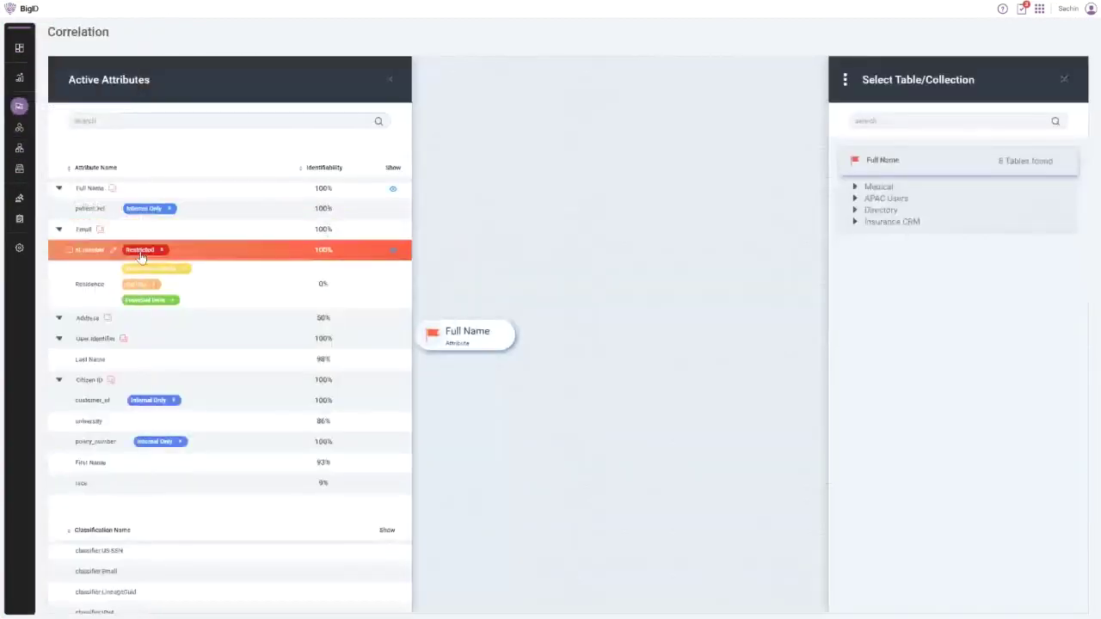
pyautogui.click(70, 233)
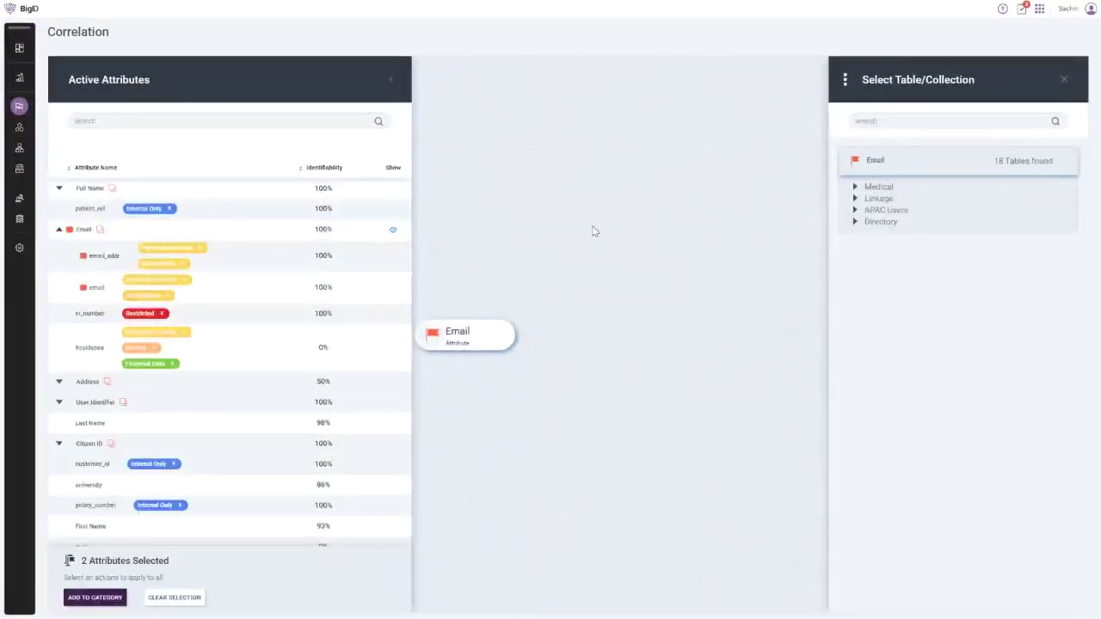
pyautogui.click(856, 199)
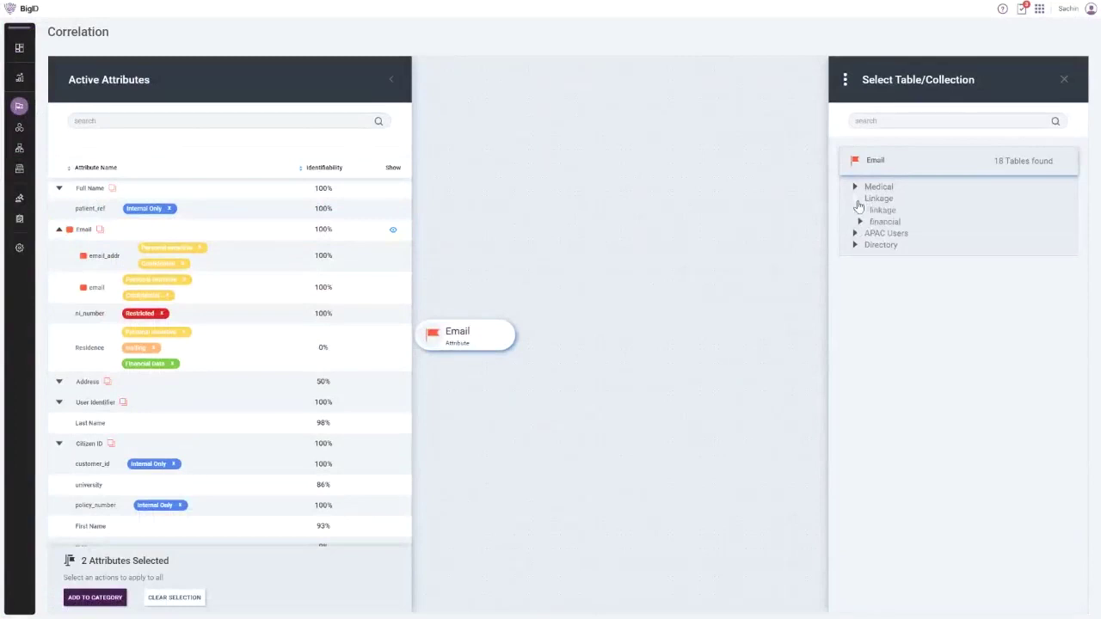
pyautogui.click(860, 210)
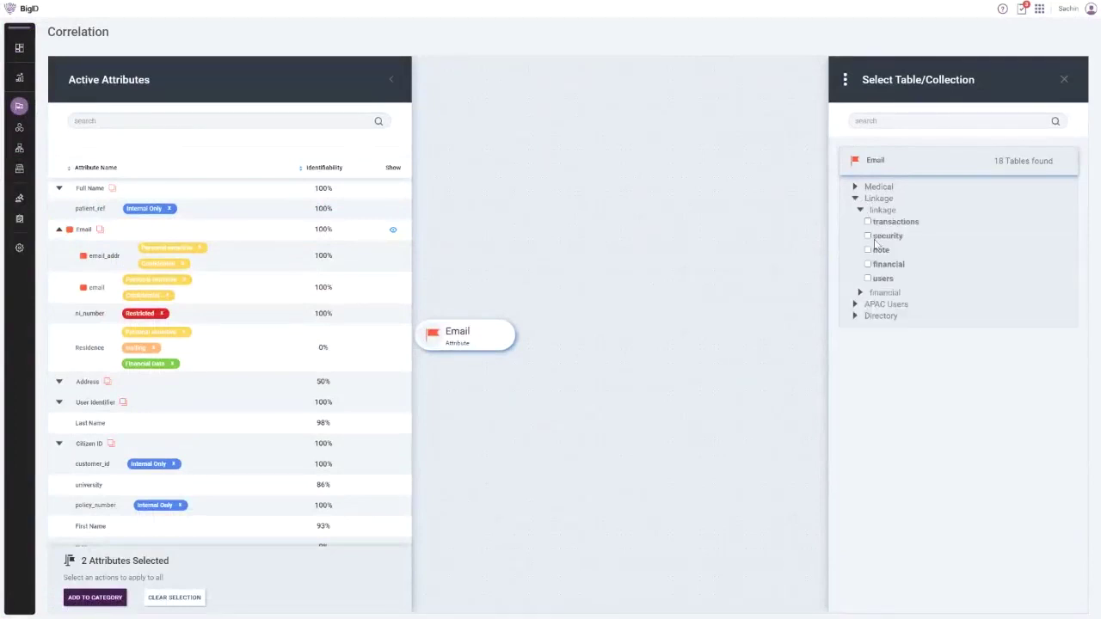
pyautogui.click(868, 235)
pyautogui.click(868, 250)
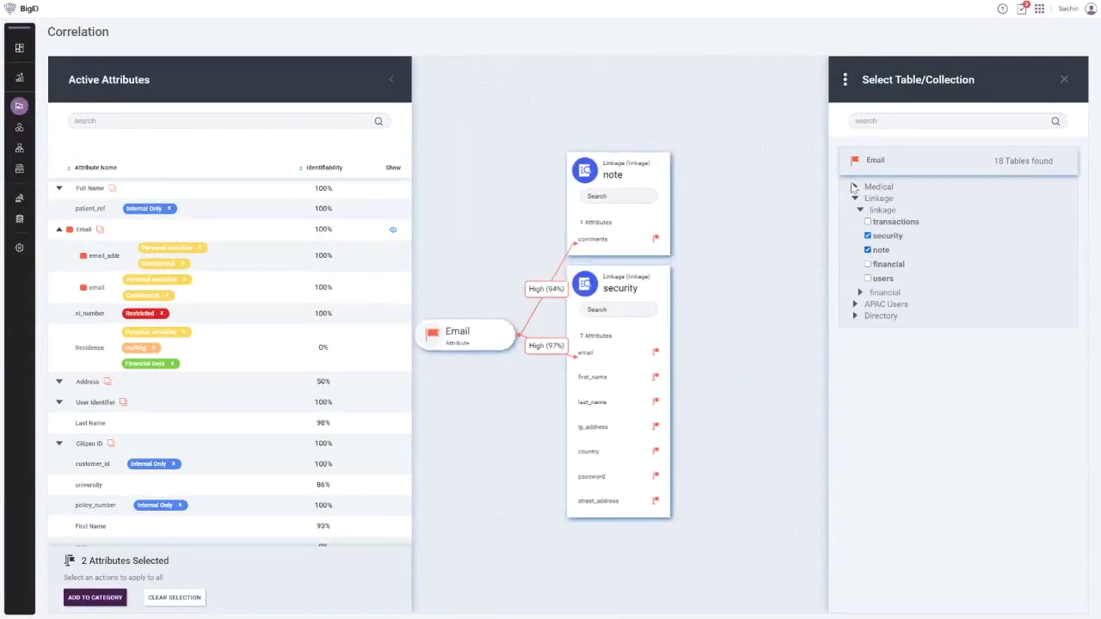
pyautogui.click(868, 264)
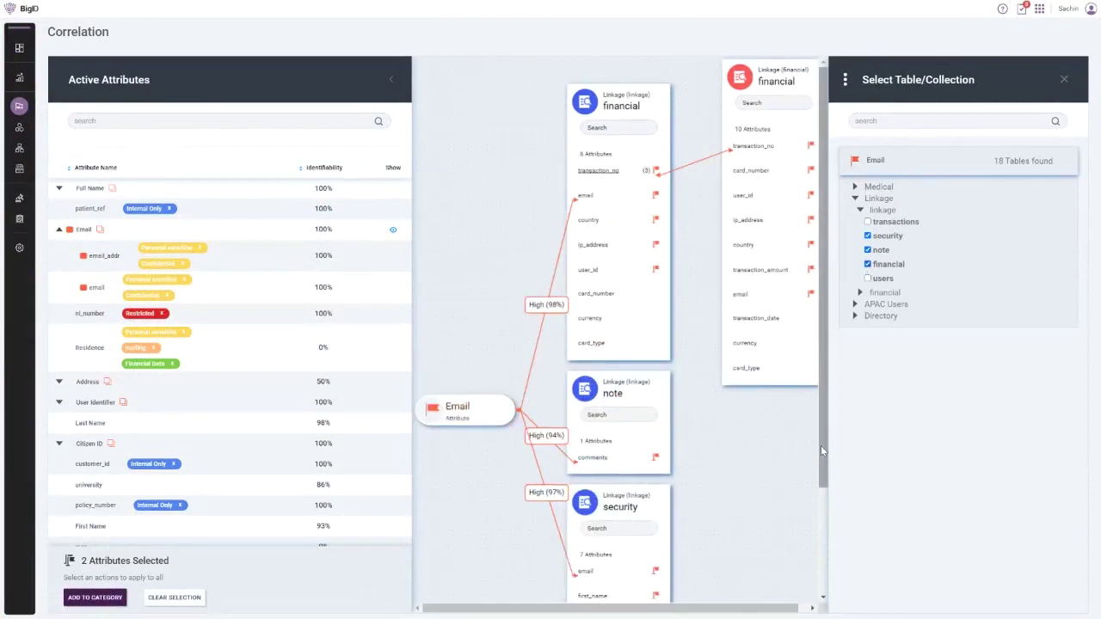
# Inspect the classification and attributes of the comments column in the Linkage note table.
pyautogui.moveTo(820, 454); pyautogui.dragTo(821, 557)
pyautogui.click(496, 289)
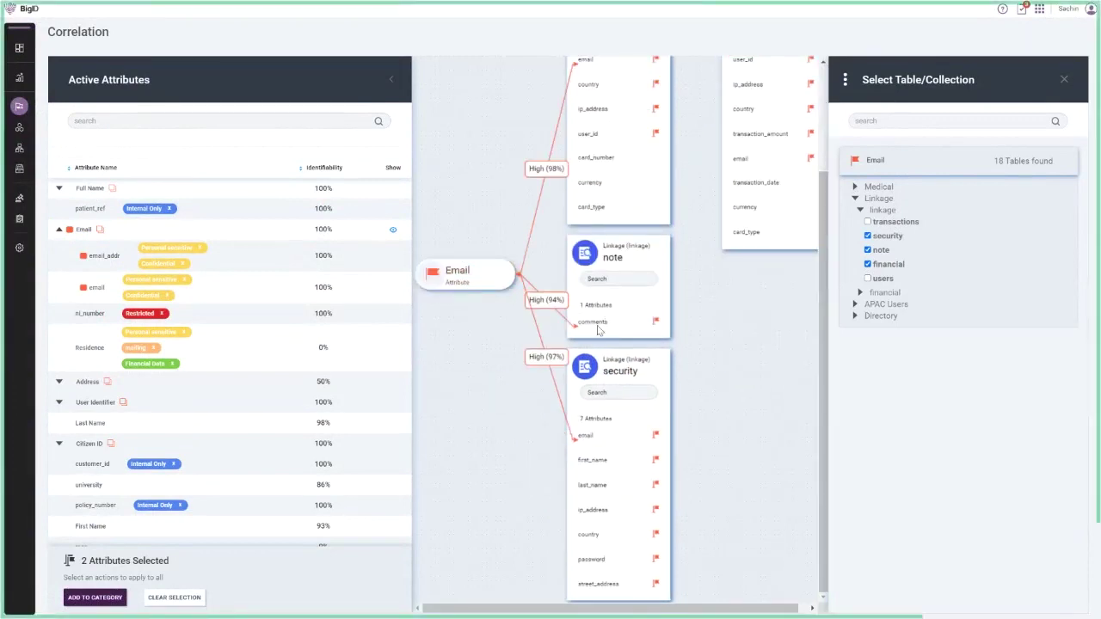
pyautogui.moveTo(610, 323)
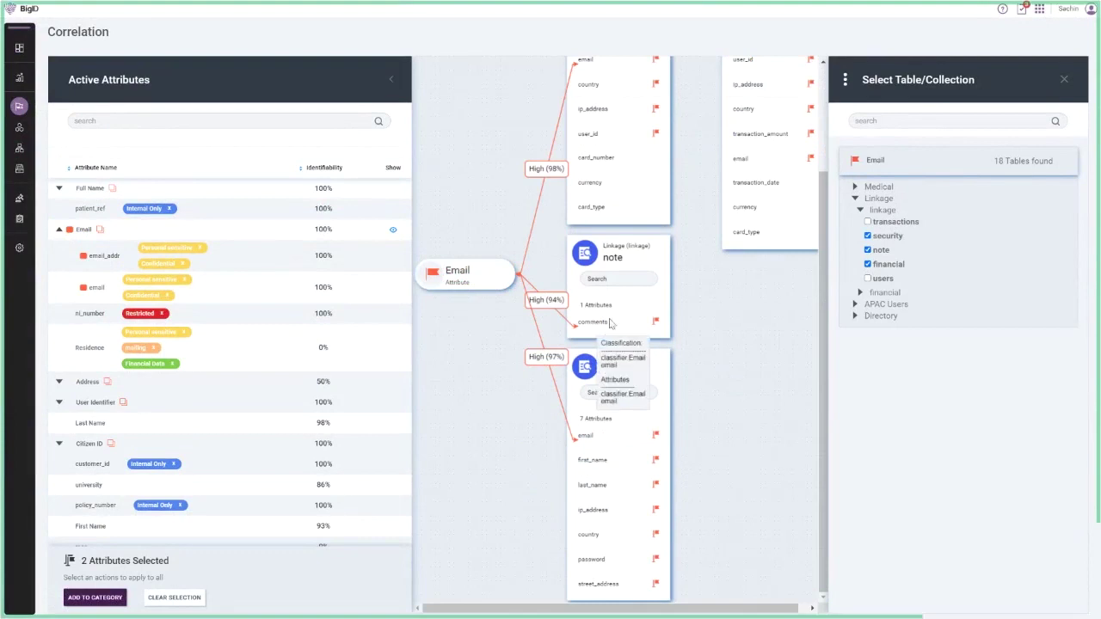
# Add the Medical notes table to the Email correlation graph and inspect the classification and attributes of its content column.
pyautogui.click(856, 188)
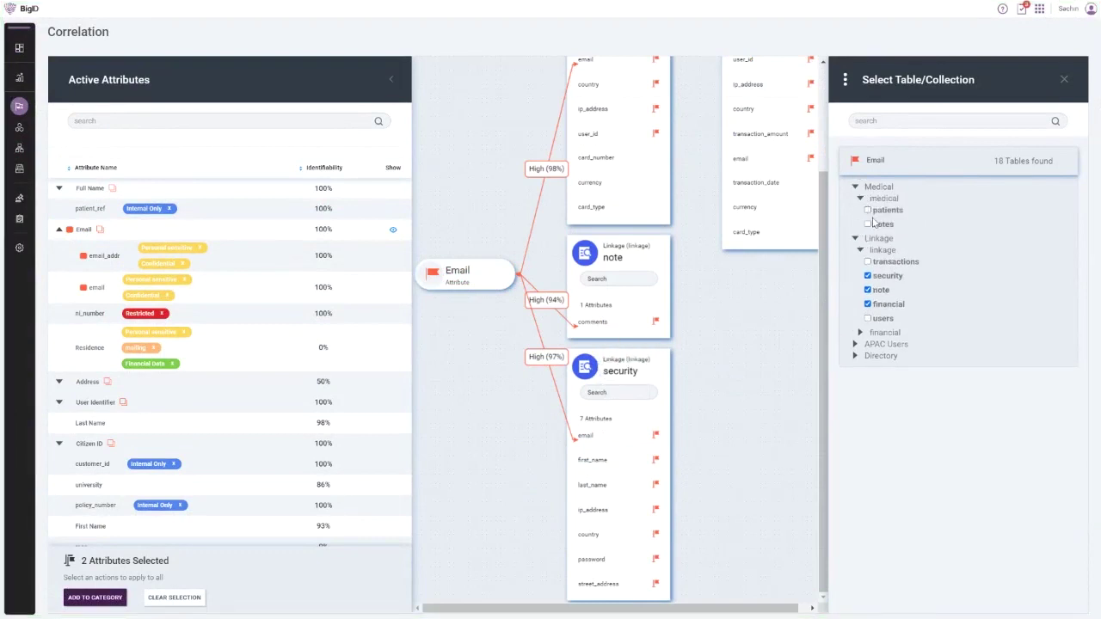
pyautogui.click(869, 223)
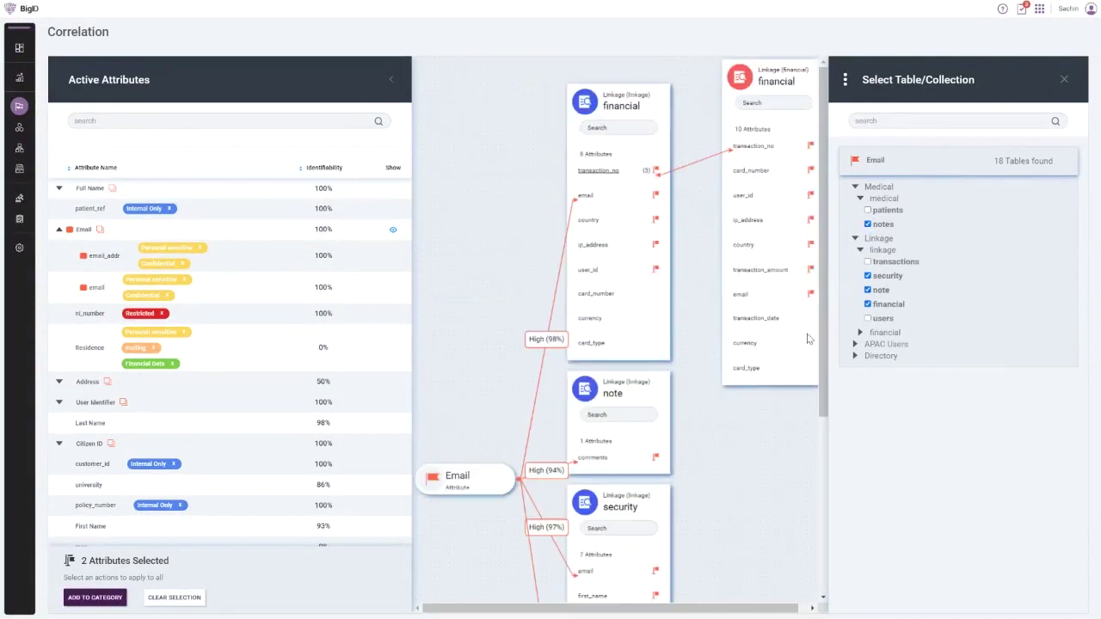
pyautogui.moveTo(826, 370); pyautogui.dragTo(824, 542)
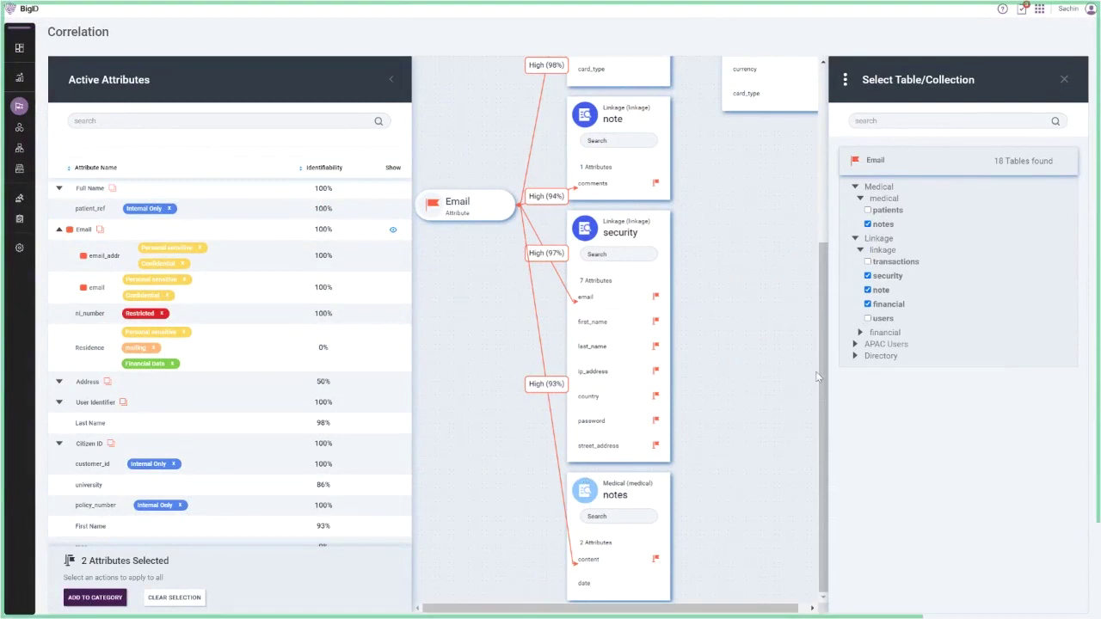
pyautogui.moveTo(822, 385); pyautogui.dragTo(833, 266)
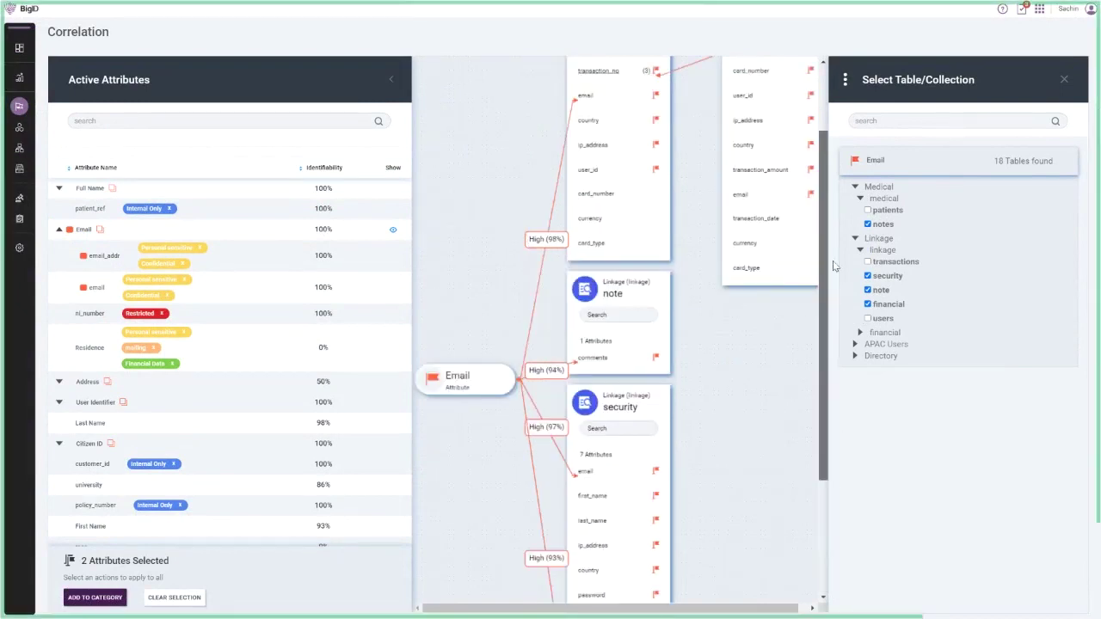
pyautogui.scroll(1, 622, 344)
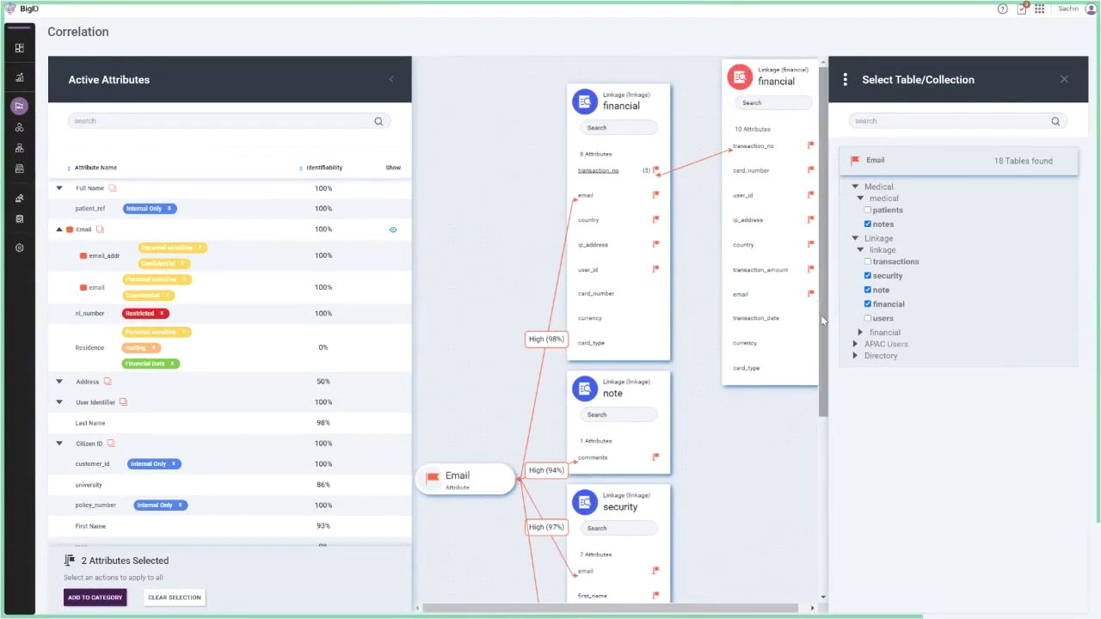
pyautogui.moveTo(820, 315); pyautogui.dragTo(819, 534)
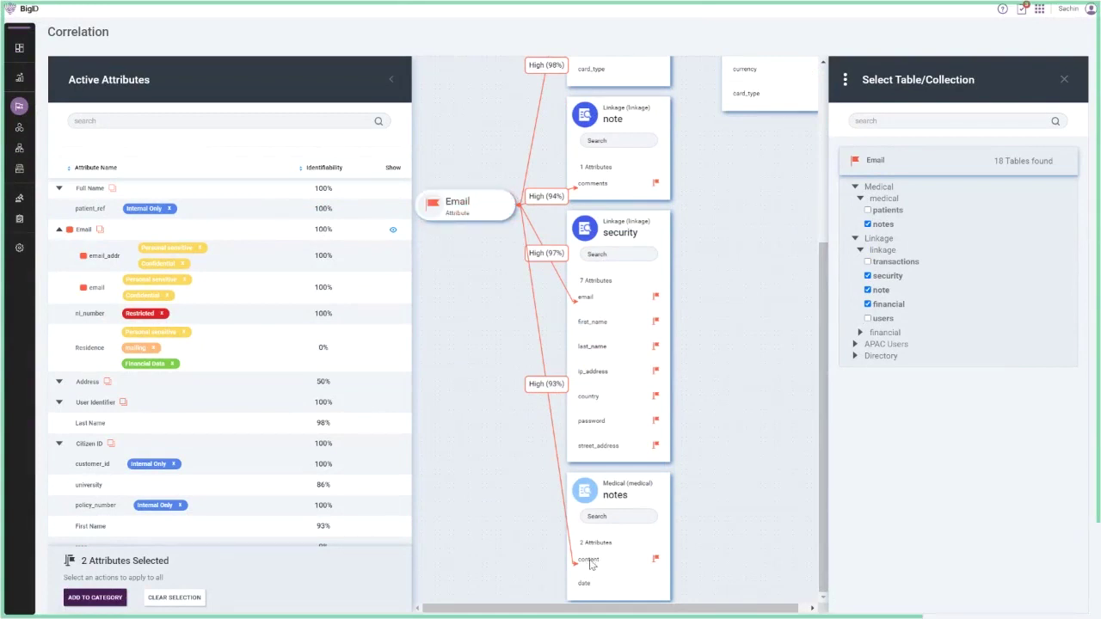
pyautogui.moveTo(591, 565)
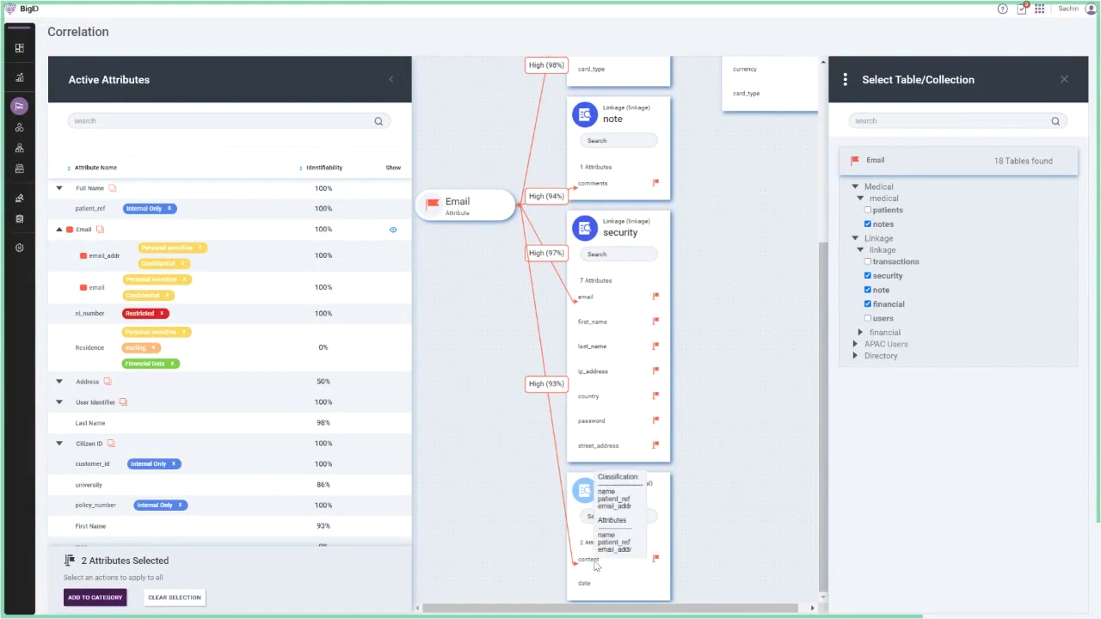
# Select the patient_ref attribute and show its correlation with the Medical notes table.
pyautogui.click(70, 209)
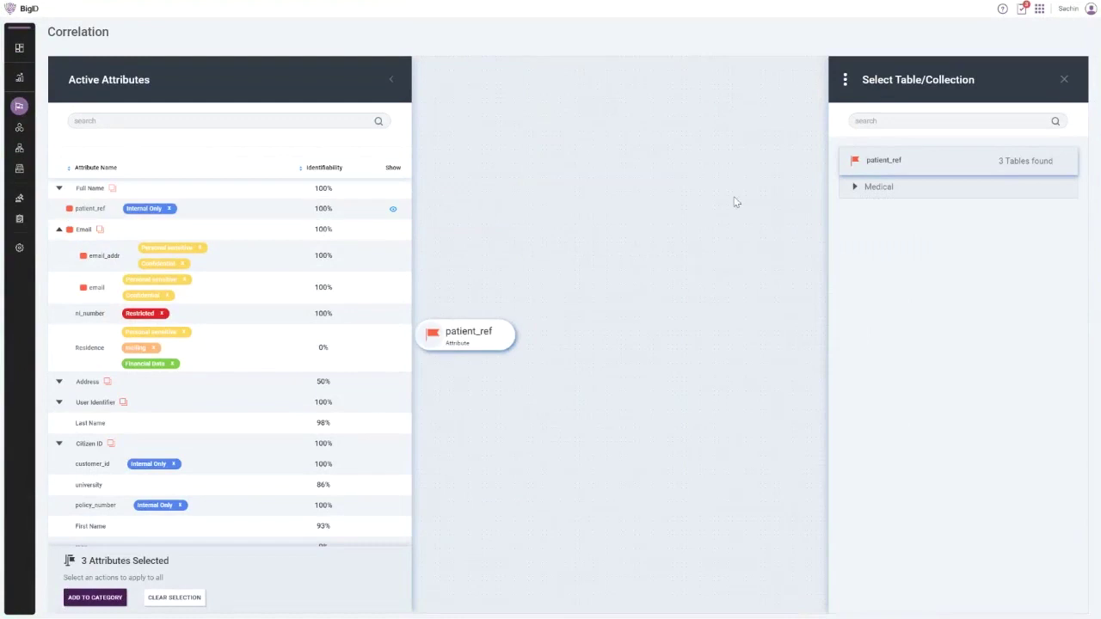
pyautogui.click(854, 188)
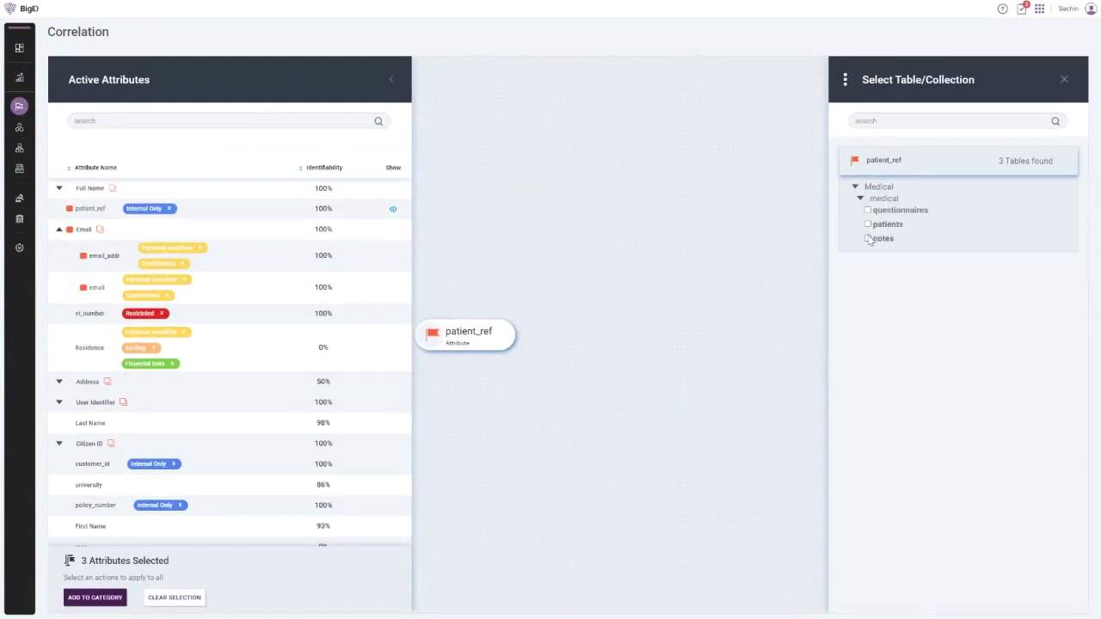
pyautogui.click(868, 238)
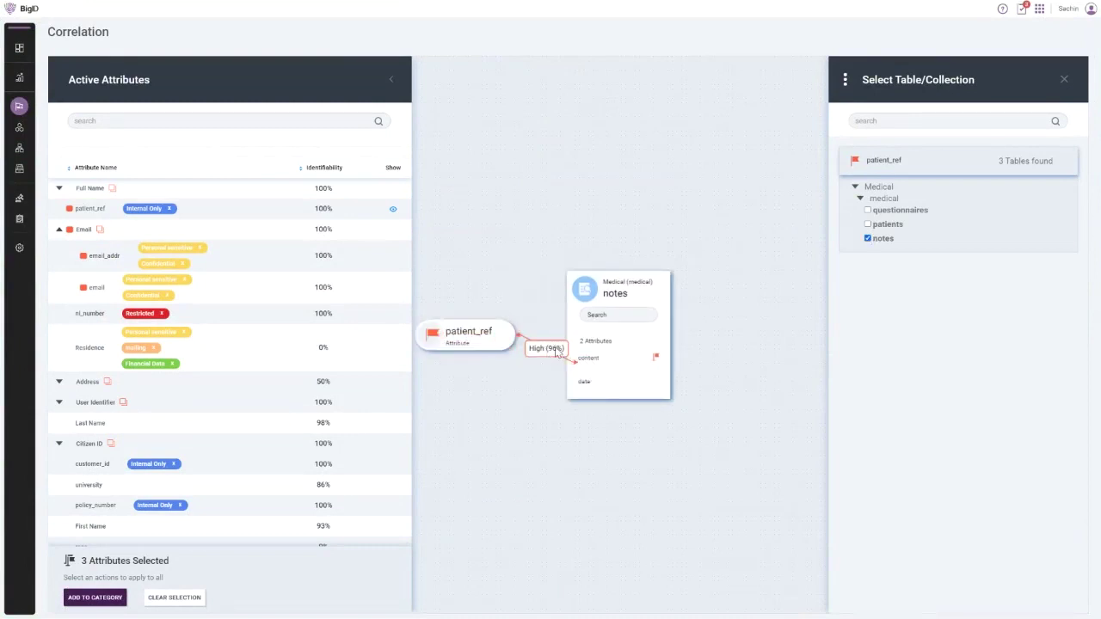
# Close the table selection for patient_ref, browse the available applications and open the ServiceNow Integration app to view its actions.
pyautogui.moveTo(597, 365)
pyautogui.click(1065, 82)
pyautogui.moveTo(19, 106)
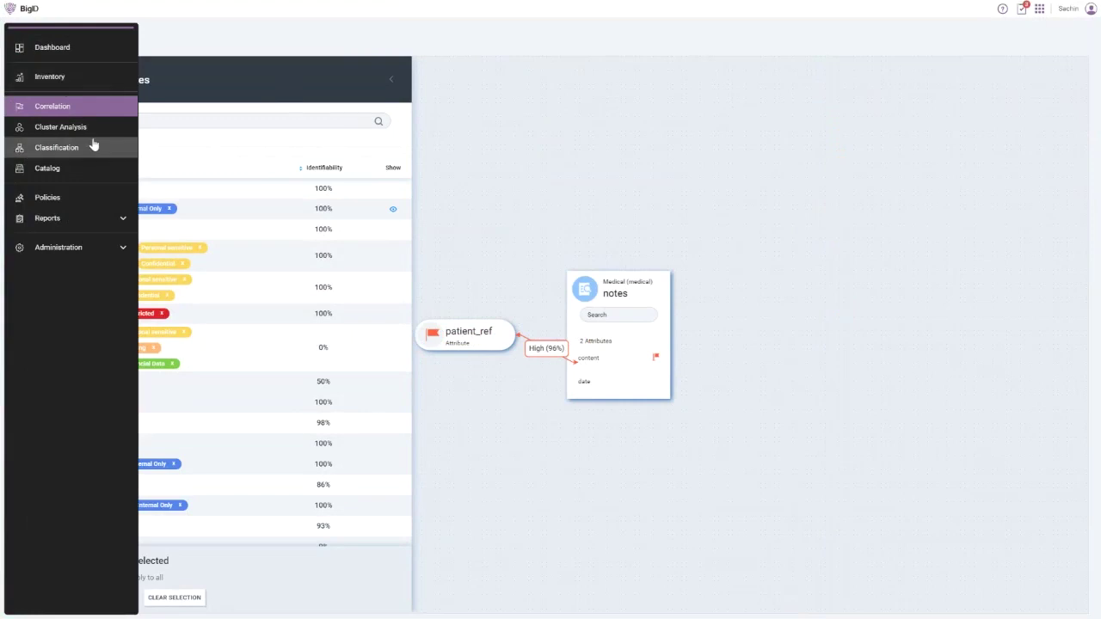
pyautogui.click(1040, 11)
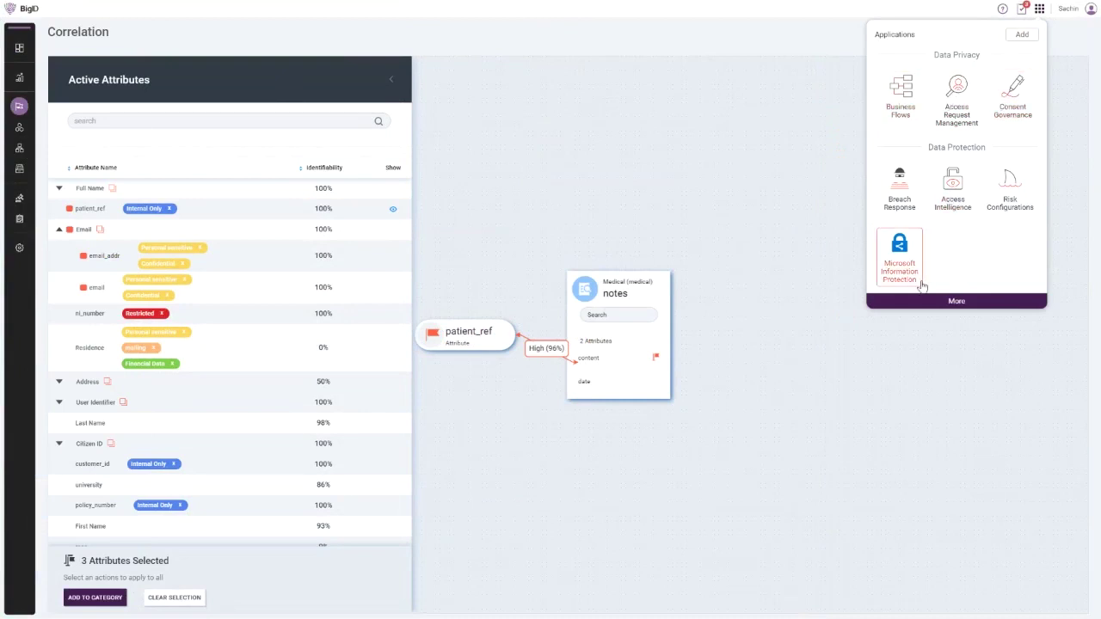
pyautogui.click(961, 302)
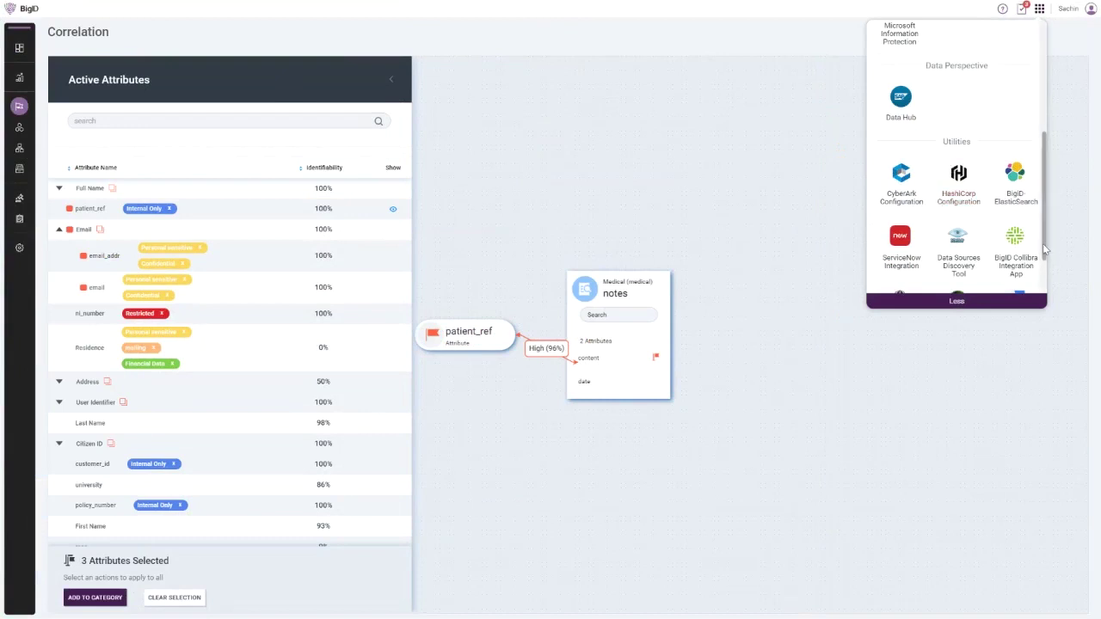
pyautogui.click(1040, 11)
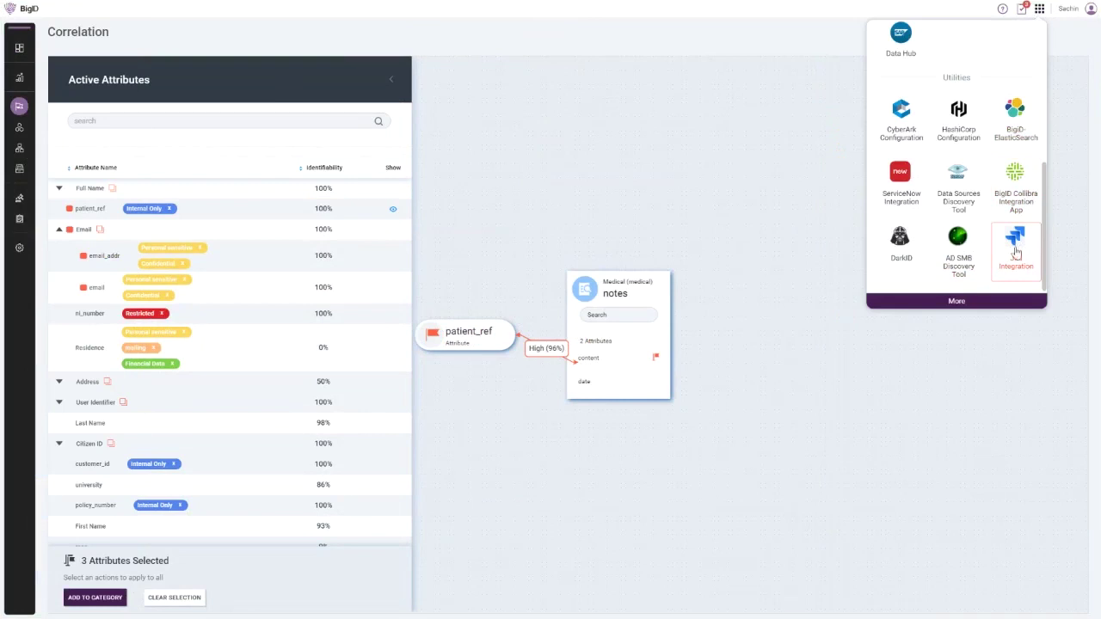
pyautogui.click(895, 178)
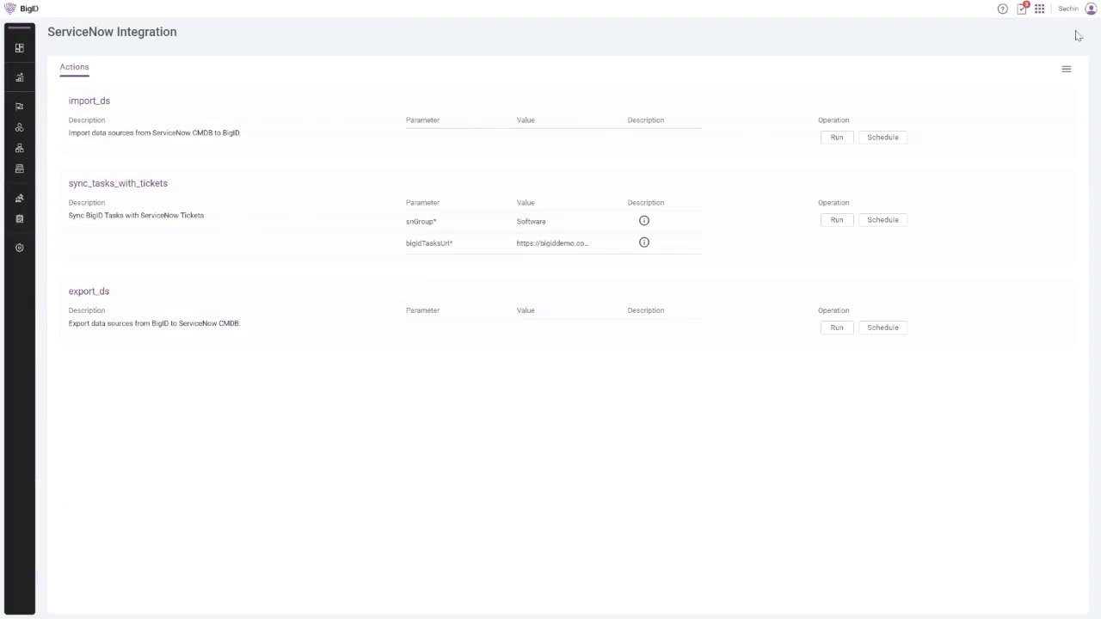
# Browse the Data Protection applications and open Access Intelligence to review open-access data sources, objects and policy compliance.
pyautogui.click(1040, 10)
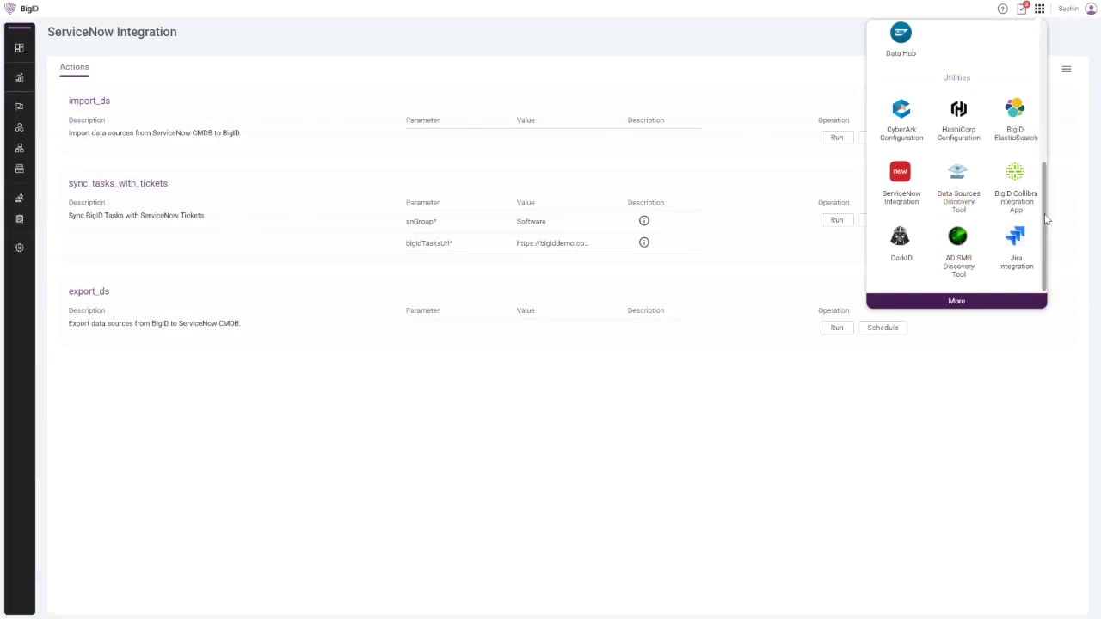
pyautogui.moveTo(1047, 219); pyautogui.dragTo(1041, 86)
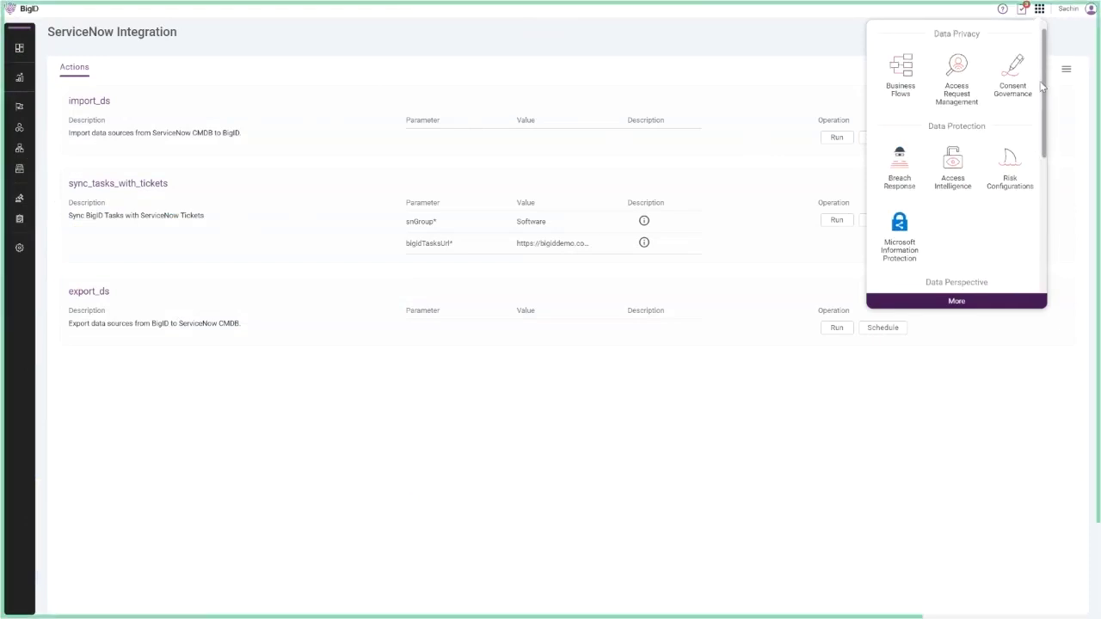
pyautogui.click(1040, 11)
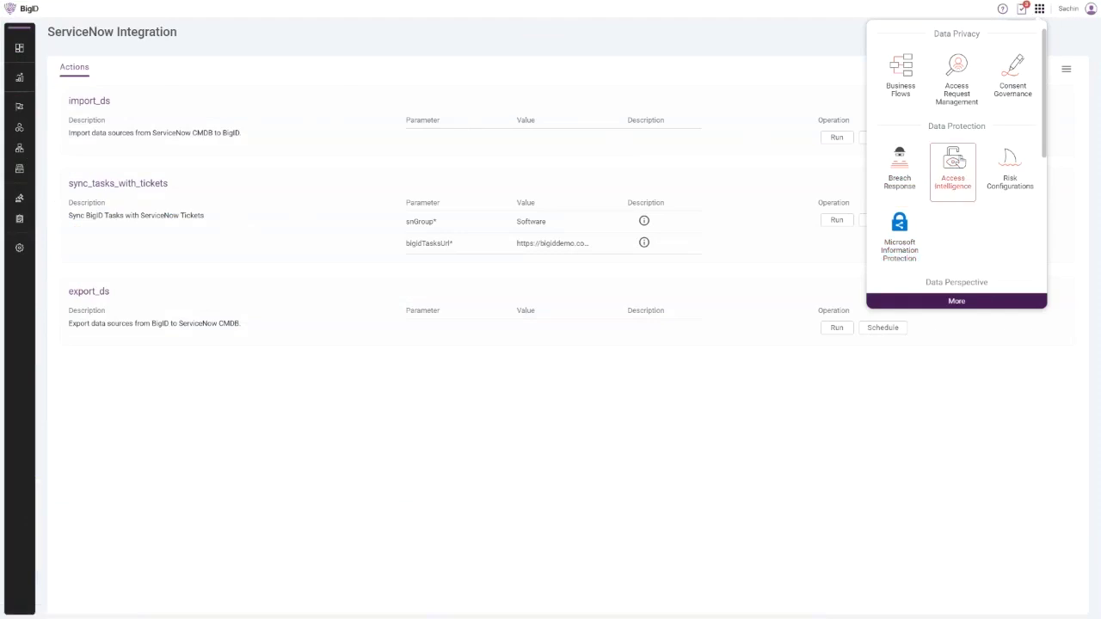
pyautogui.click(954, 163)
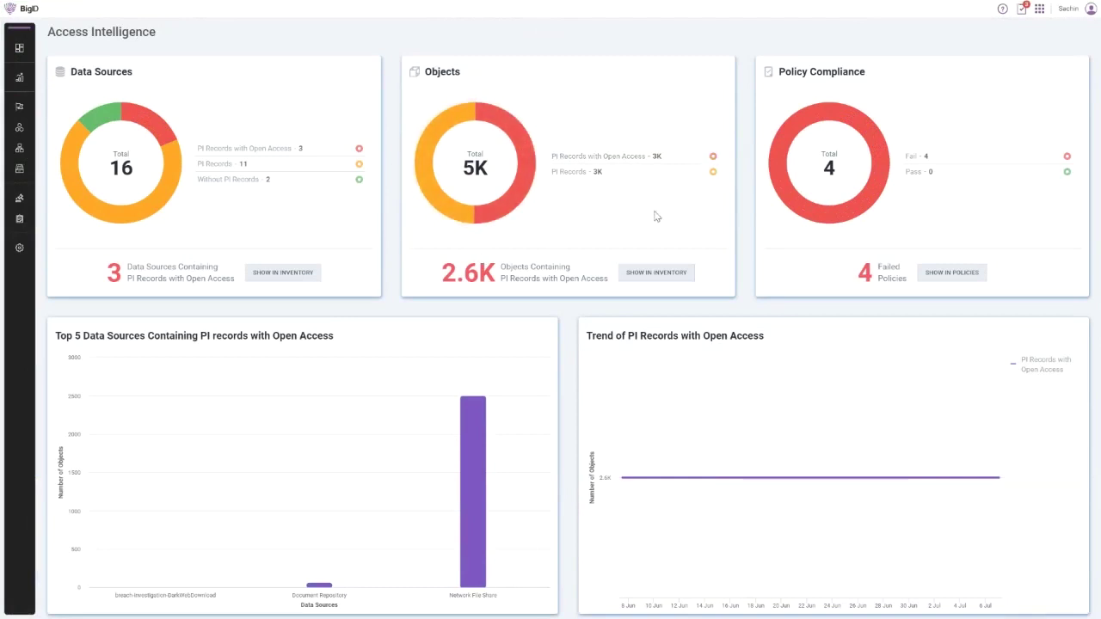
# Leave Access Intelligence and return to the main Dashboard overview.
pyautogui.click(1038, 10)
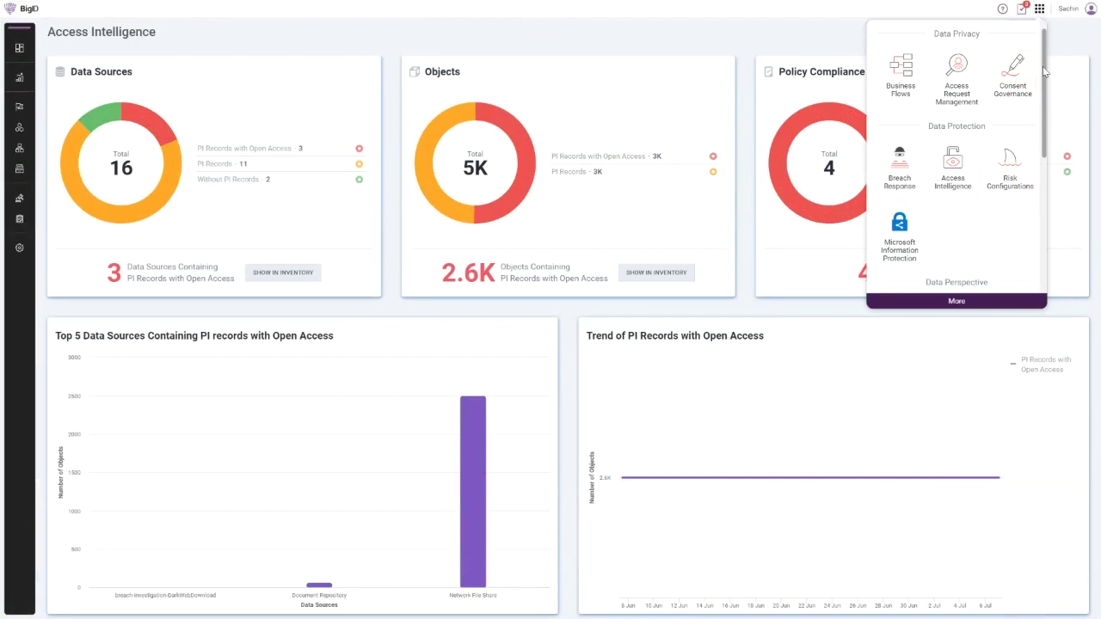
pyautogui.click(793, 42)
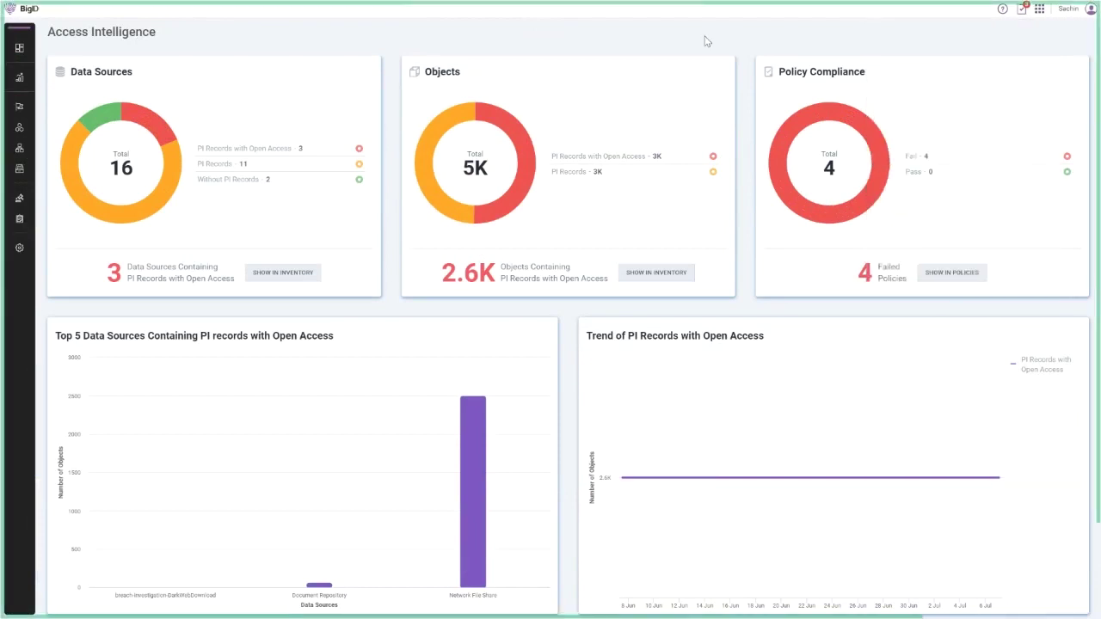
pyautogui.moveTo(35, 48)
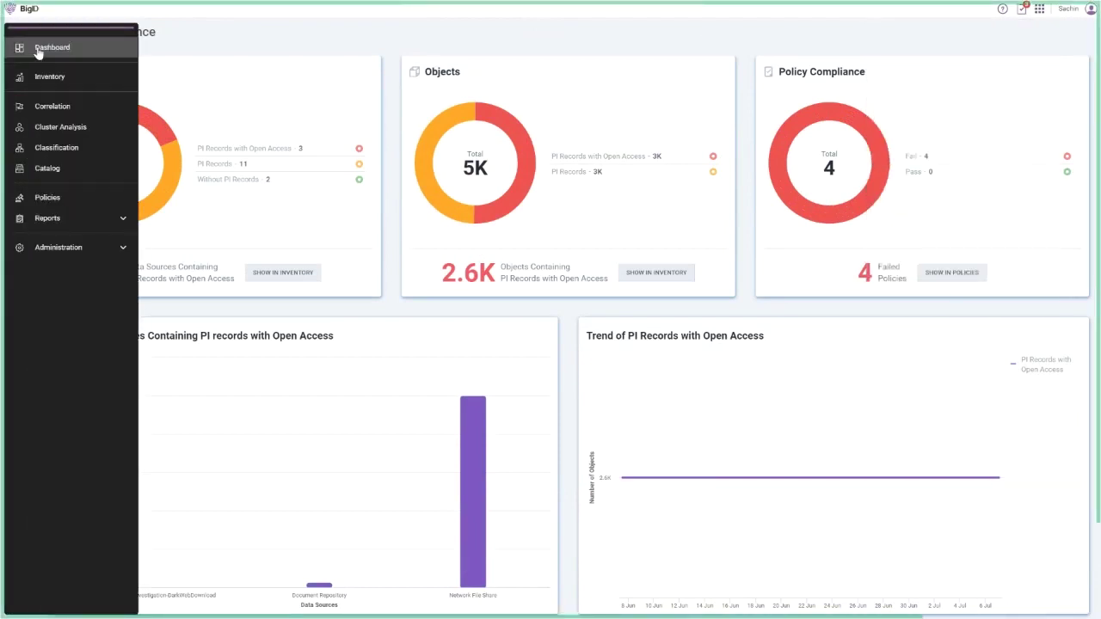
pyautogui.click(37, 50)
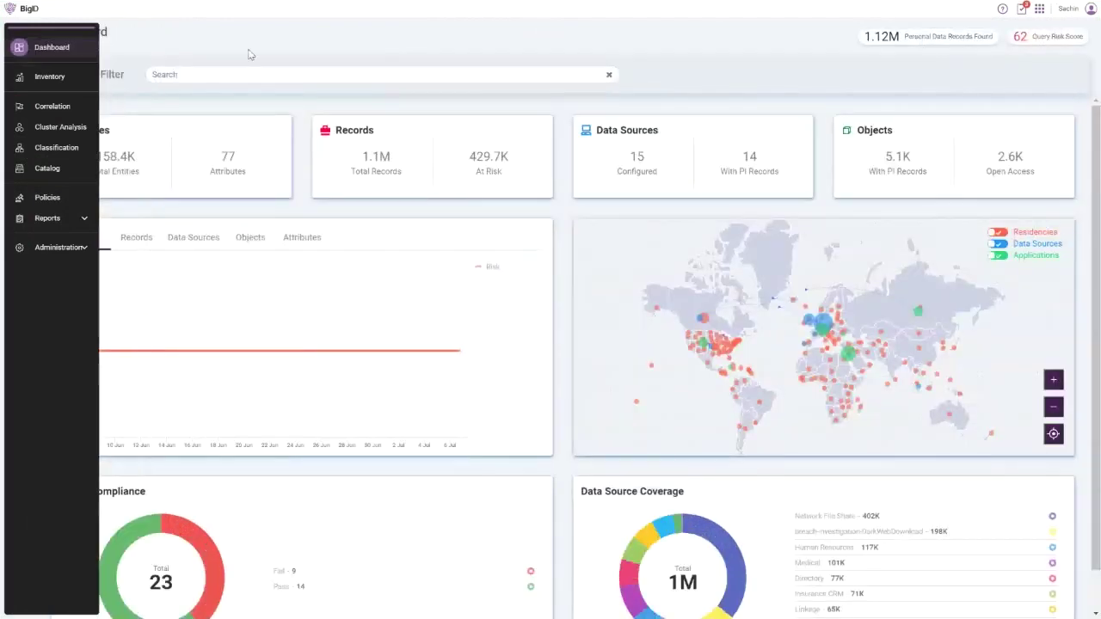